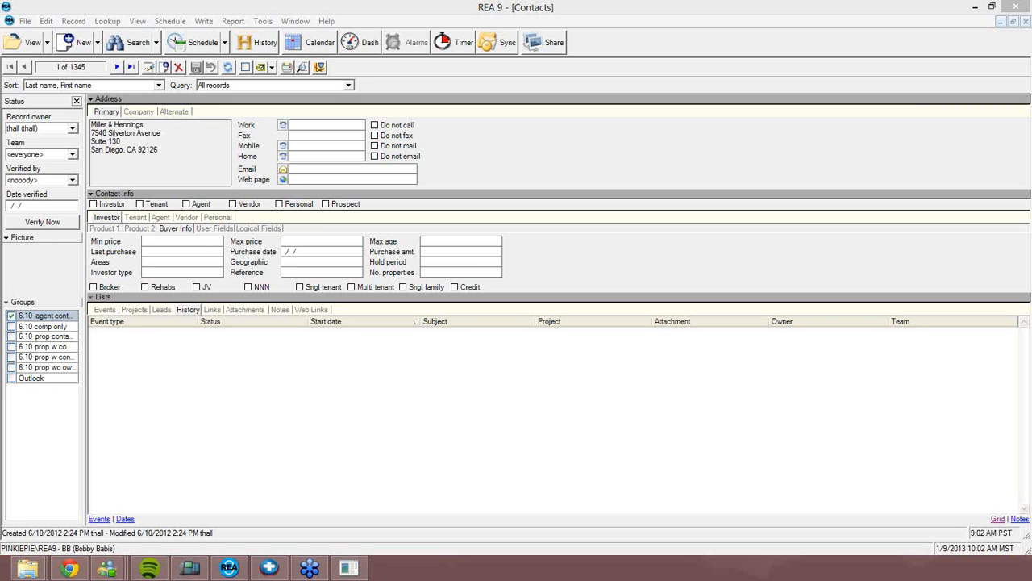
Bring REA 9 to the front and show the New menu's record-type choices
{"action": "left_click", "coordinate": [612, 131]}
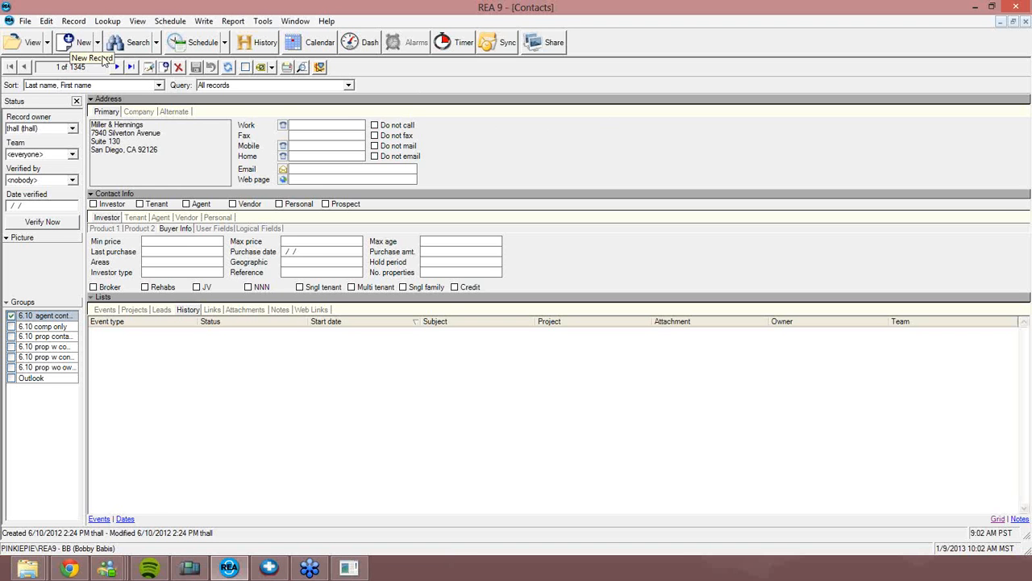
{"action": "left_click", "coordinate": [98, 43]}
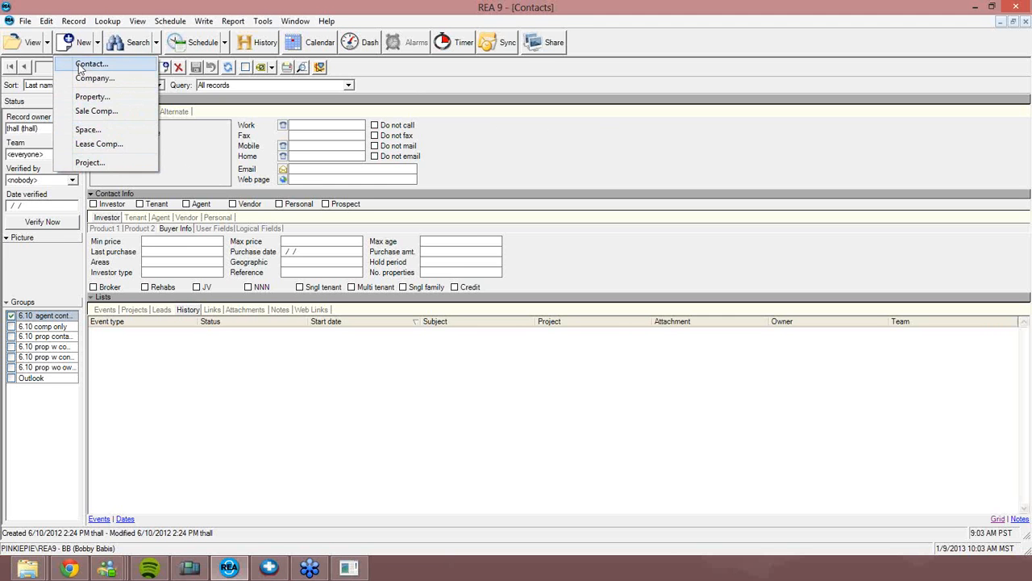
Switch to the Properties view and start a new property record
{"action": "left_click", "coordinate": [49, 46]}
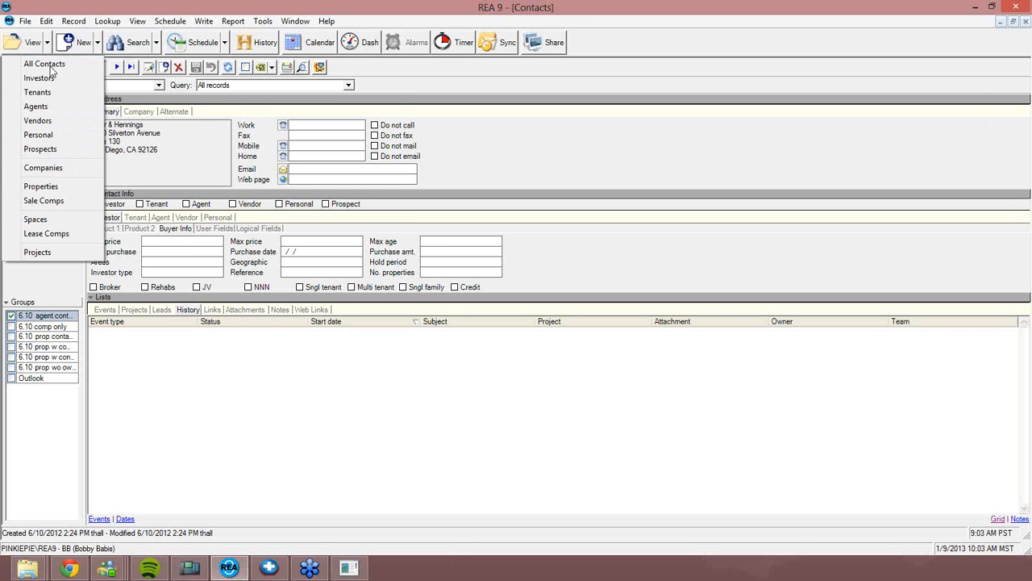
{"action": "left_click", "coordinate": [41, 186]}
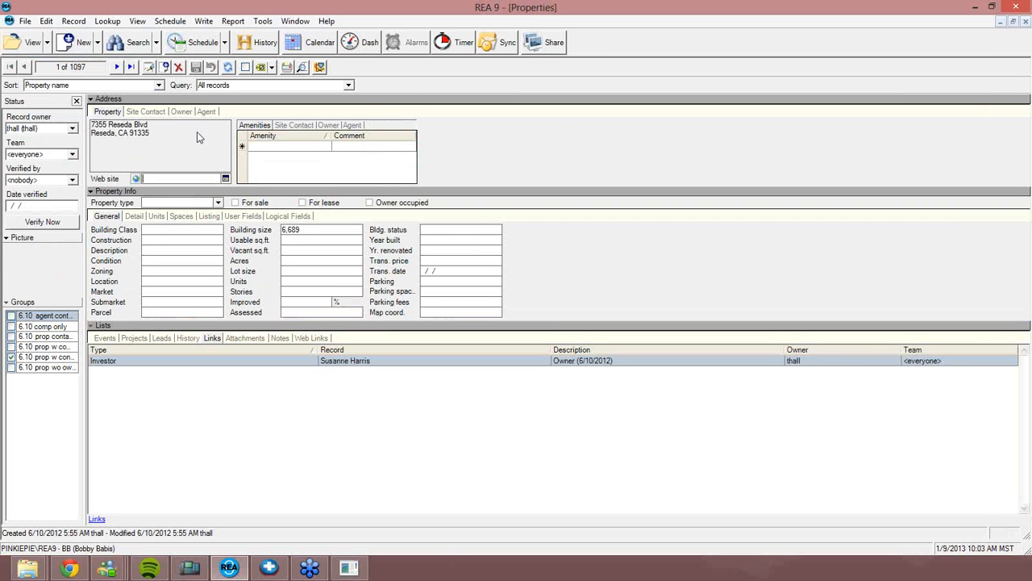
{"action": "left_click", "coordinate": [98, 43]}
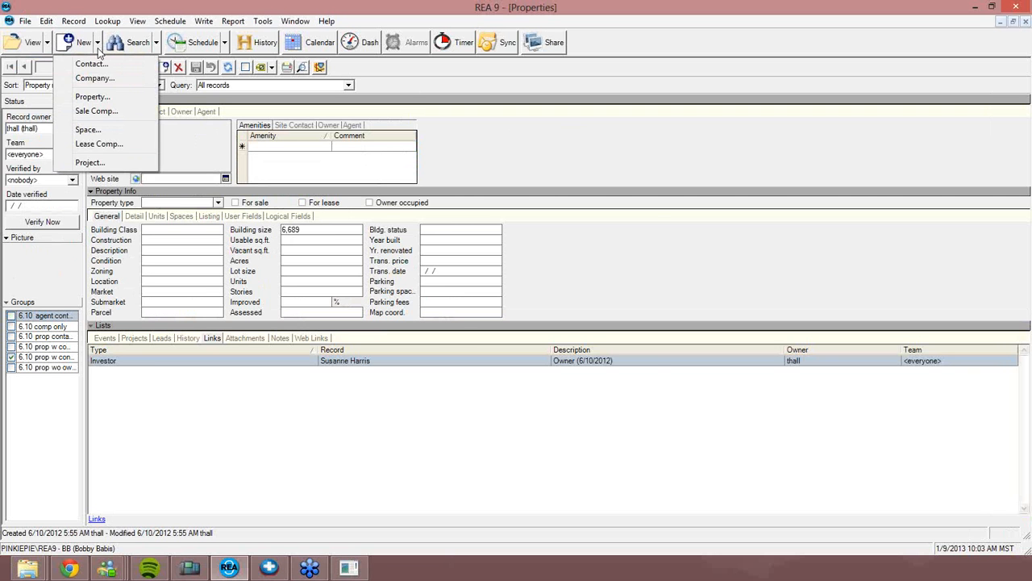
{"action": "left_click", "coordinate": [93, 97]}
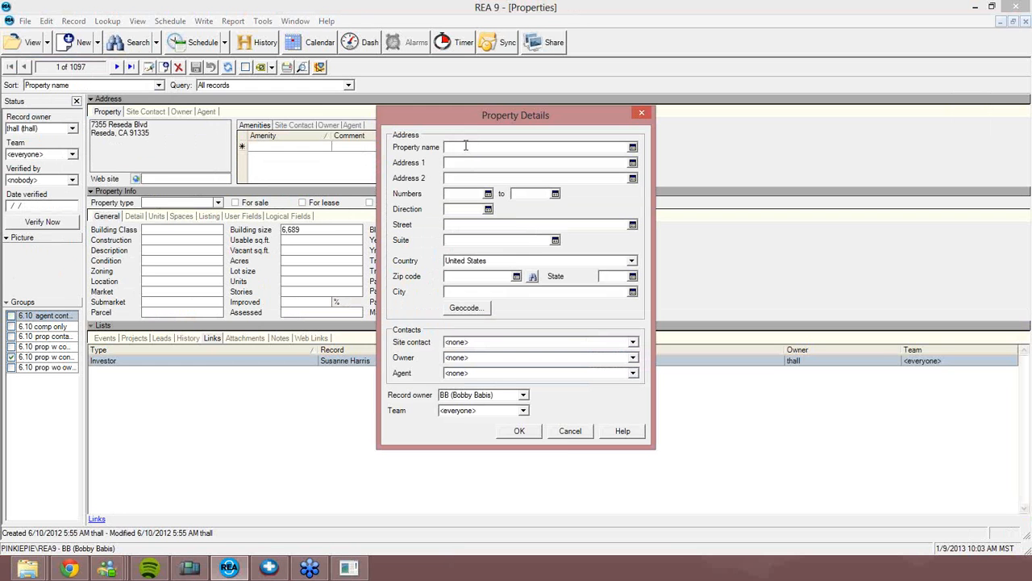
Name the property 'The awesome retail center', enter its street address, and zip 92101 for San Diego, CA
{"action": "type", "text": "The awesome retail center"}
{"action": "left_click", "coordinate": [478, 164]}
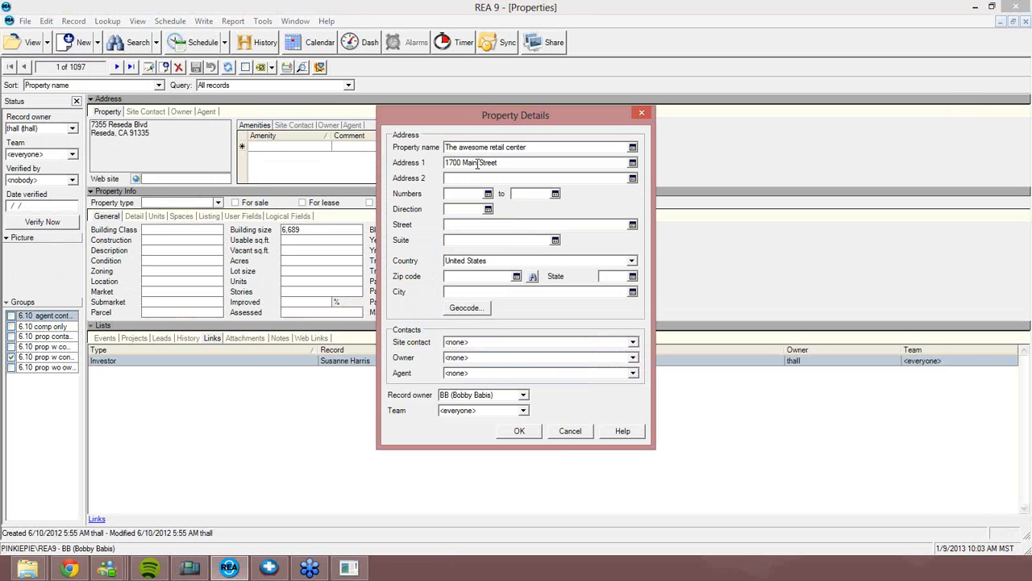
{"action": "key", "text": "Tab"}
{"action": "key", "text": "Tab"}
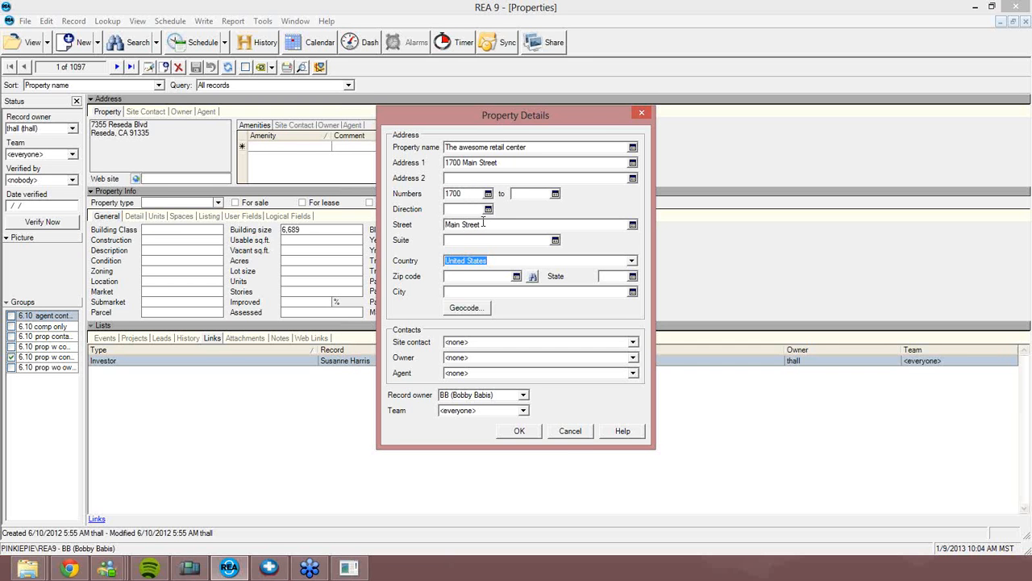
{"action": "left_click_drag", "start_coordinate": [505, 161], "coordinate": [462, 162]}
{"action": "left_click", "coordinate": [489, 164]}
{"action": "type", "text": "92101"}
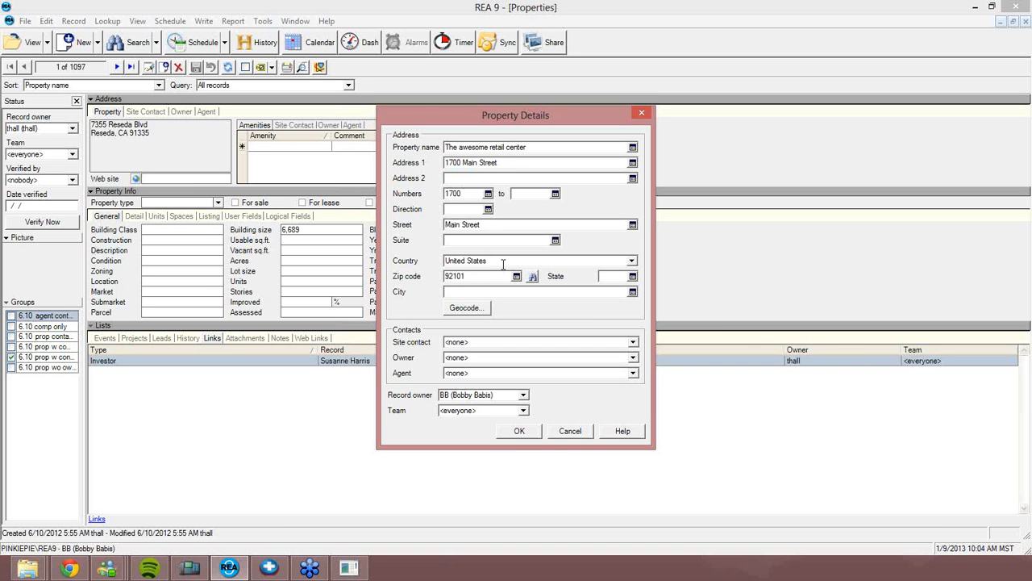
{"action": "key", "text": "Tab"}
Open the Owner field's dropdown list of owner choices
{"action": "left_click", "coordinate": [471, 357]}
{"action": "left_click", "coordinate": [633, 360]}
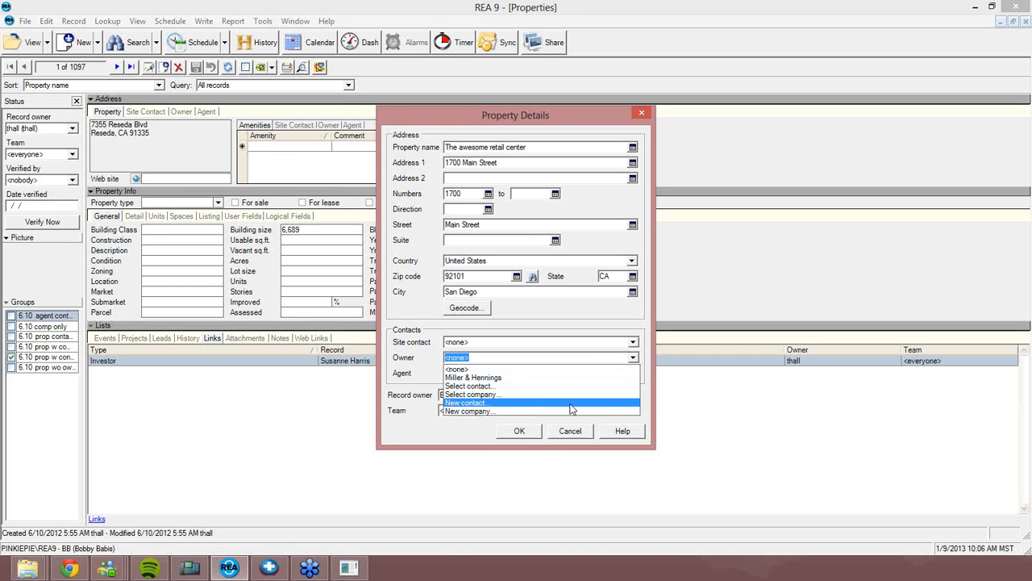
Choose New contact as the owner and move the Contact Details dialog aside
{"action": "left_click", "coordinate": [571, 409]}
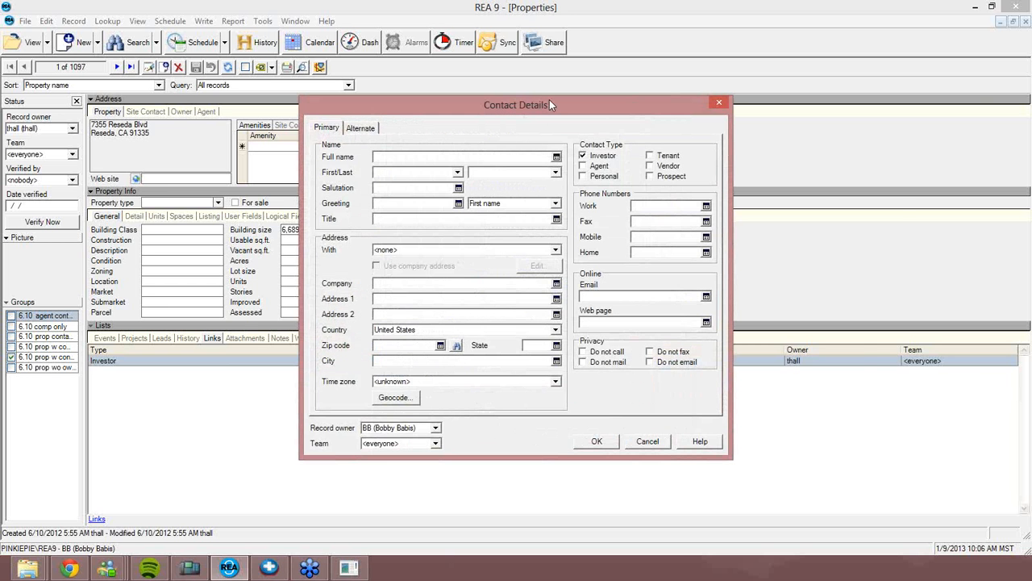
{"action": "left_click_drag", "start_coordinate": [550, 99], "coordinate": [721, 127]}
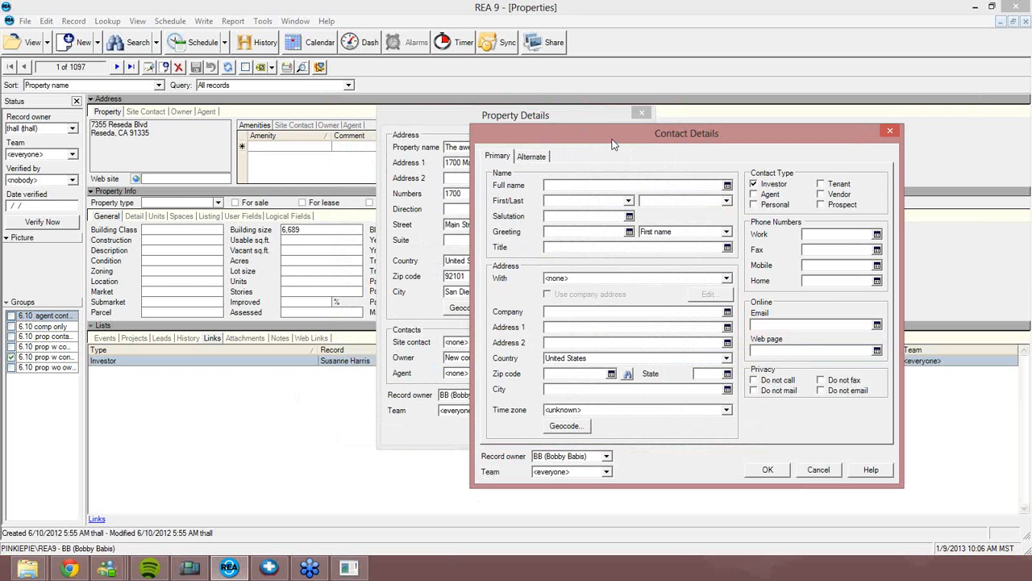
Enter the owner's full name, letting it split into first and last, and append ', CCIM'
{"action": "left_click", "coordinate": [588, 187]}
{"action": "key", "text": "Tab"}
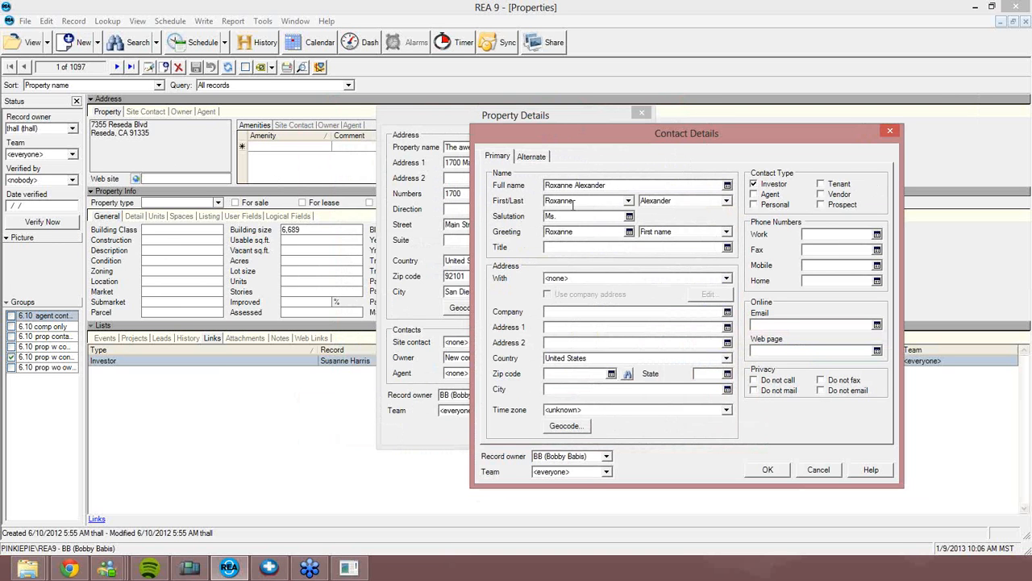
{"action": "left_click", "coordinate": [632, 185]}
{"action": "type", "text": ", CCIM"}
{"action": "key", "text": "Tab"}
Fill in the owner's company name and both street address lines
{"action": "left_click", "coordinate": [575, 311]}
{"action": "type", "text": "Alexa"}
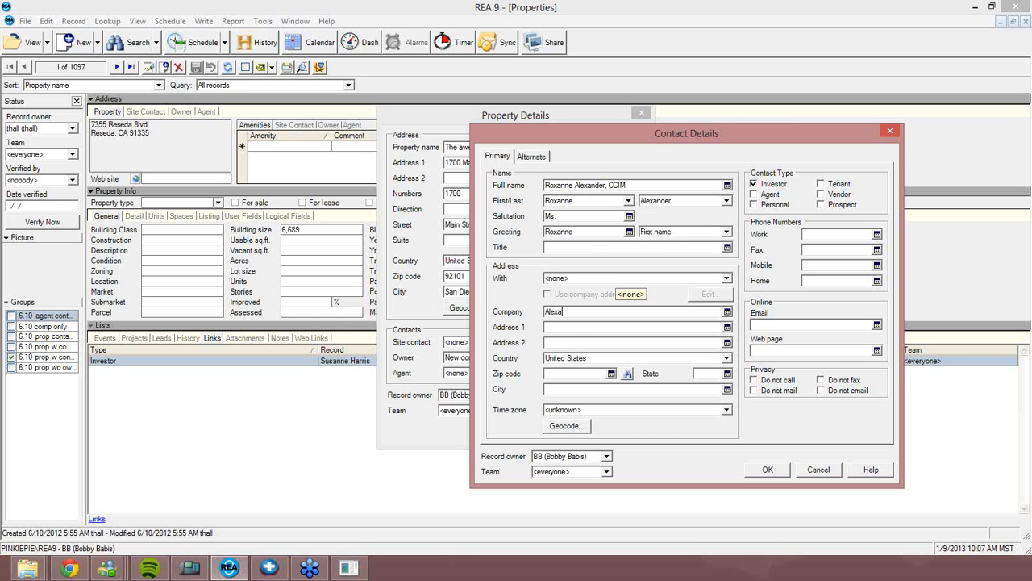
{"action": "type", "text": "nder Holdings."}
{"action": "type", "text": " LLC"}
{"action": "key", "text": "Tab"}
{"action": "key", "text": "Tab"}
{"action": "type", "text": "Suite 303"}
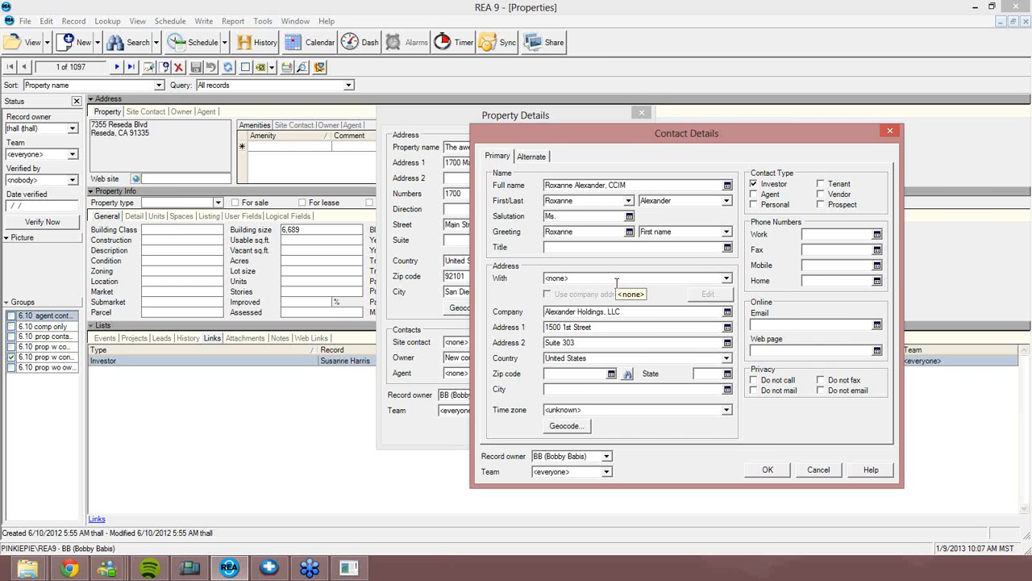
{"action": "type", "text": "98101"}
{"action": "key", "text": "Tab"}
Enter the owner's work phone number and e-mail address, correcting a typo in the e-mail
{"action": "left_click", "coordinate": [841, 232]}
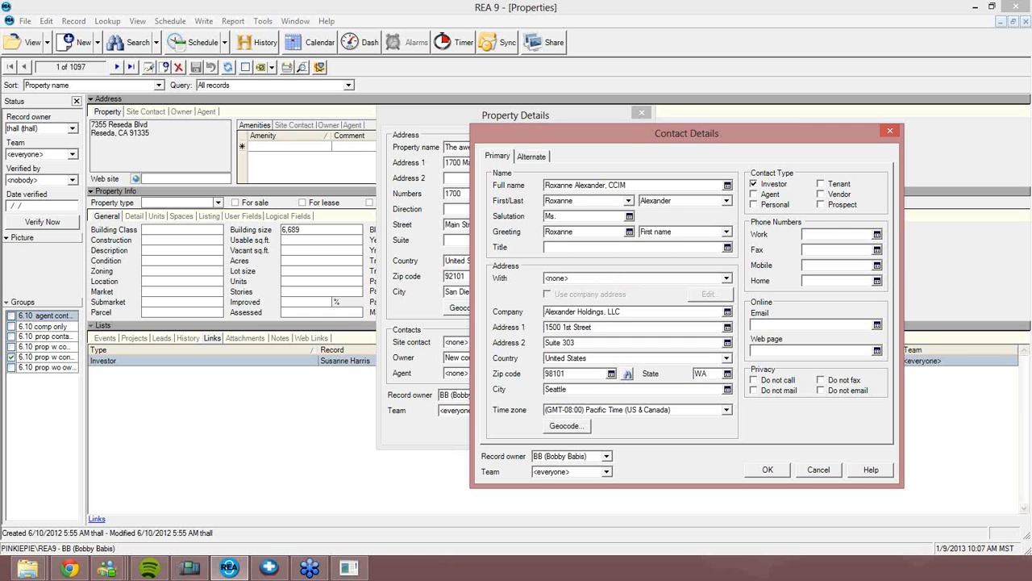
{"action": "type", "text": "(206) 555-1212"}
{"action": "left_click", "coordinate": [772, 324]}
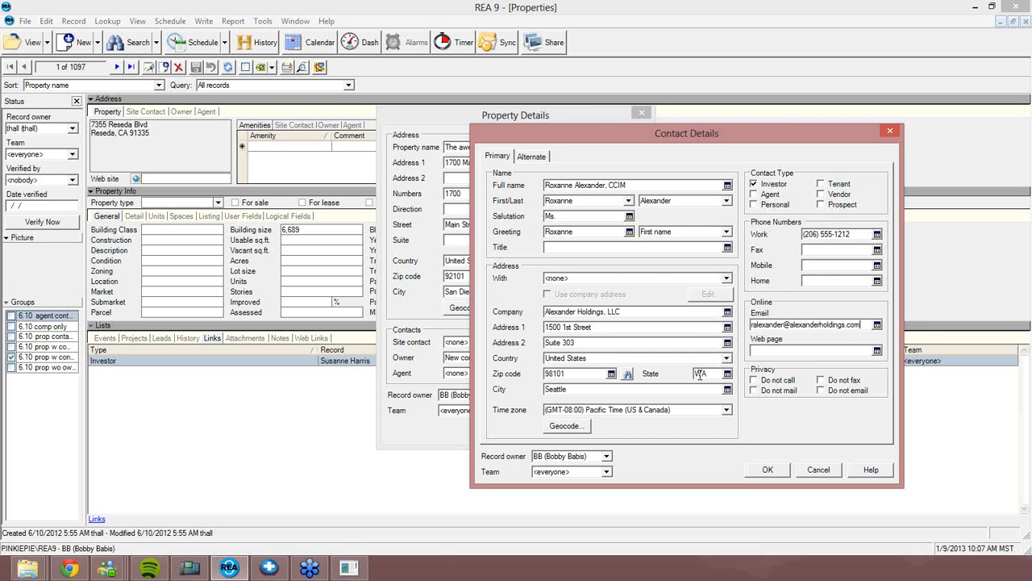
Save the owner contact with OK and move the company prompt aside
{"action": "left_click", "coordinate": [767, 471]}
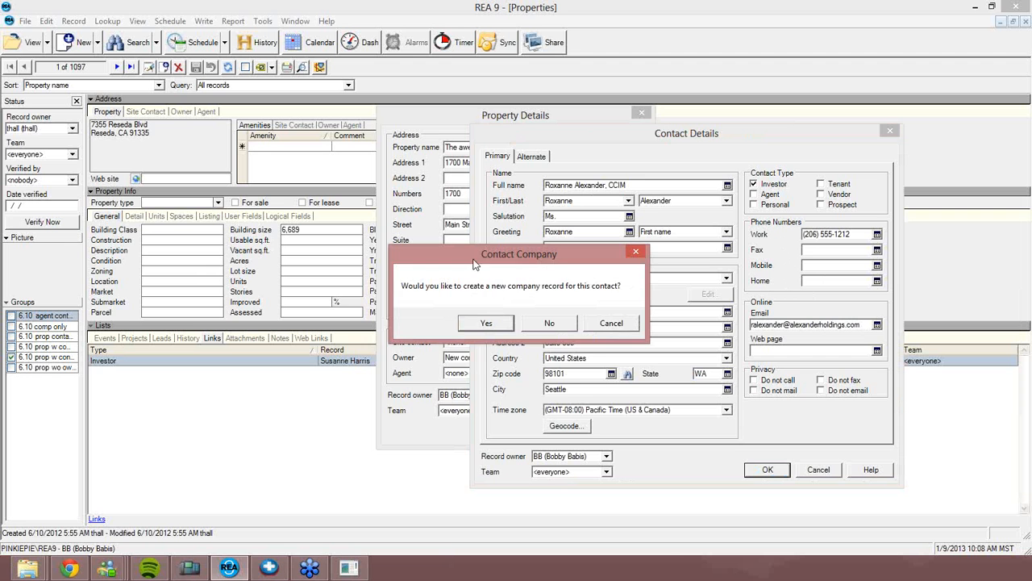
{"action": "left_click_drag", "start_coordinate": [475, 265], "coordinate": [417, 301]}
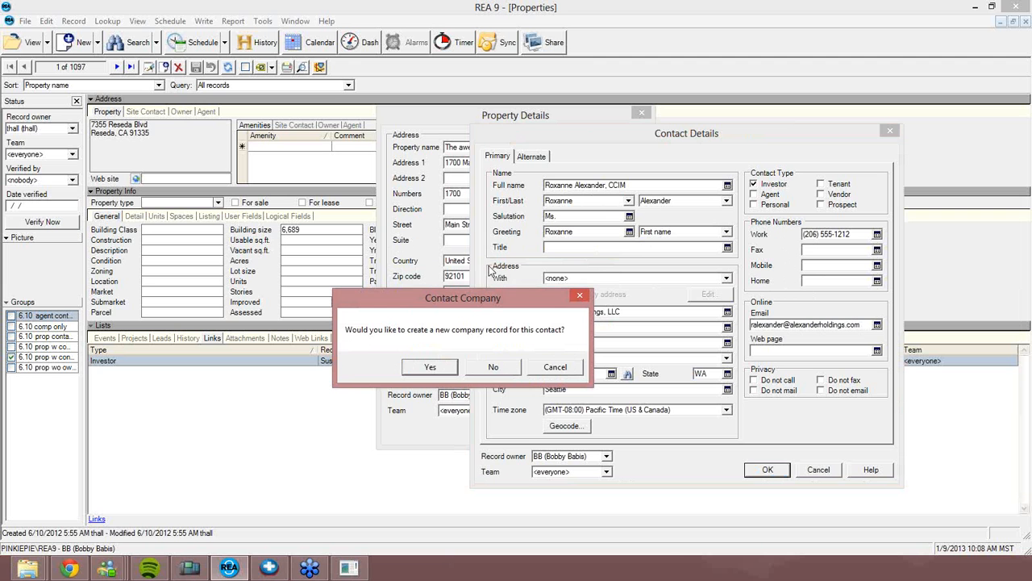
Accept creating a company record and reposition the Company Details window
{"action": "left_click", "coordinate": [429, 367]}
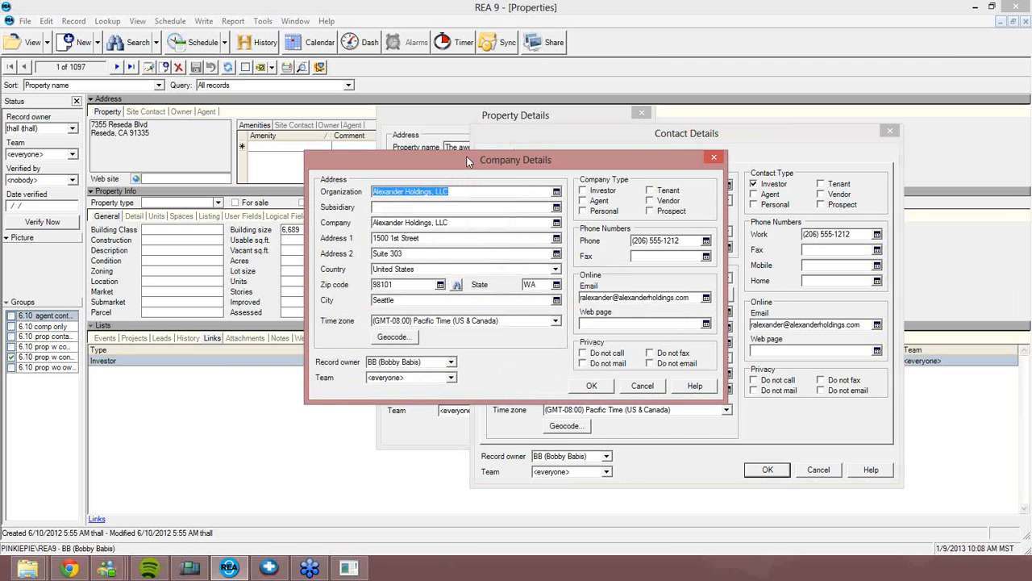
{"action": "left_click_drag", "start_coordinate": [467, 156], "coordinate": [483, 177]}
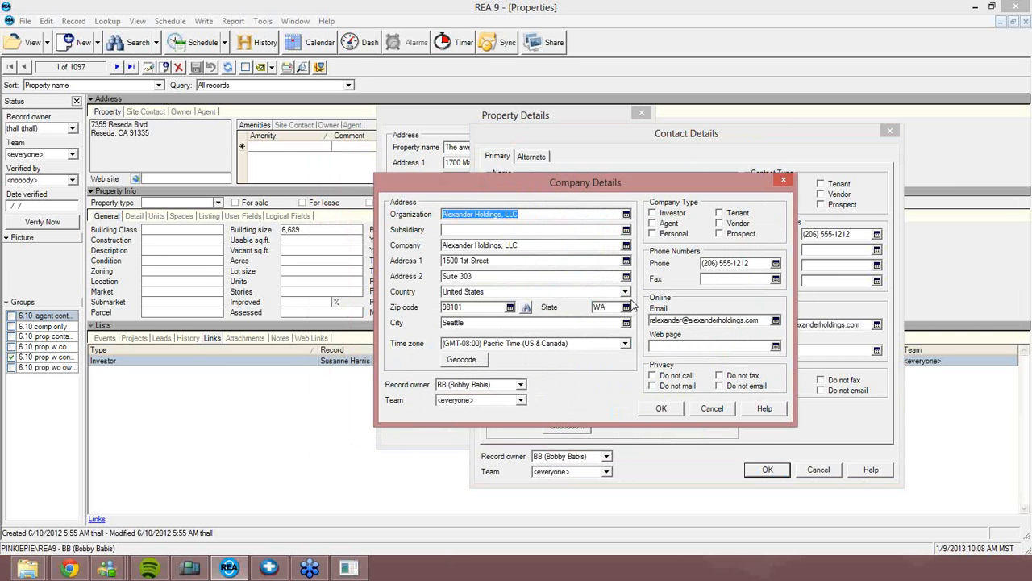
{"action": "left_click_drag", "start_coordinate": [596, 178], "coordinate": [577, 228]}
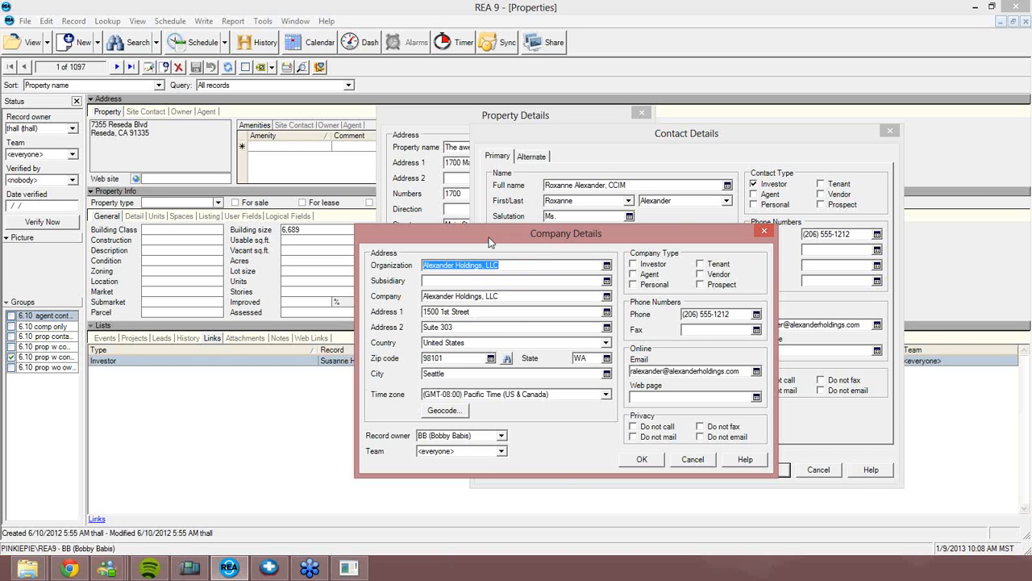
{"action": "left_click_drag", "start_coordinate": [490, 242], "coordinate": [463, 210]}
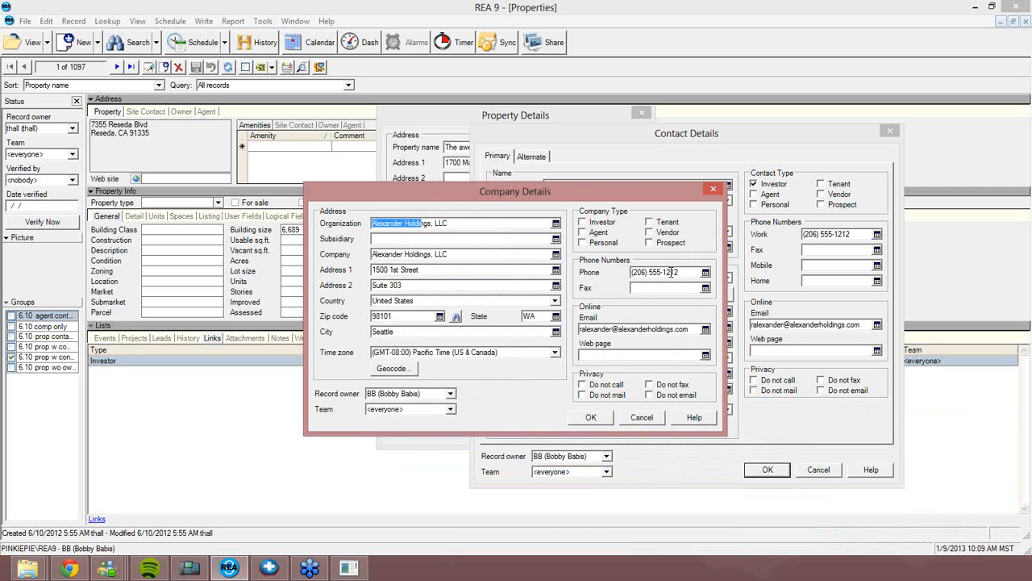
Set the company phone's last two digits to 00 and swap the e-mail username for a generic name
{"action": "left_click_drag", "start_coordinate": [670, 272], "coordinate": [680, 273]}
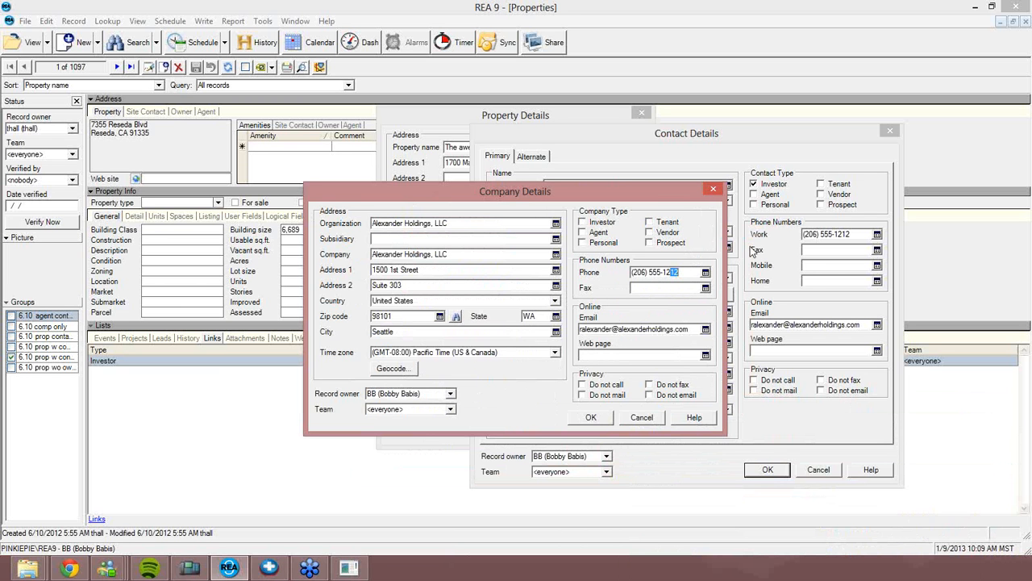
{"action": "type", "text": "00"}
{"action": "left_click", "coordinate": [610, 329]}
{"action": "key", "text": "shift+Home"}
{"action": "type", "text": "flast"}
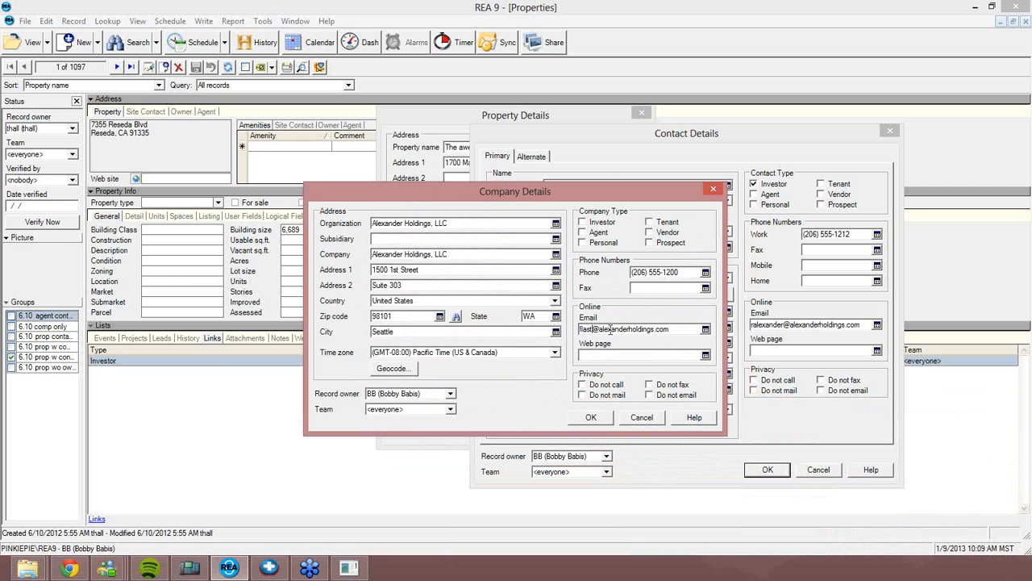
{"action": "key", "text": "BackSpace"}
{"action": "key", "text": "BackSpace"}
{"action": "key", "text": "BackSpace"}
{"action": "key", "text": "BackSpace"}
{"action": "key", "text": "BackSpace"}
{"action": "type", "text": "first.last"}
{"action": "key", "text": "BackSpace"}
{"action": "key", "text": "BackSpace"}
{"action": "key", "text": "BackSpace"}
{"action": "key", "text": "BackSpace"}
{"action": "key", "text": "BackSpace"}
{"action": "key", "text": "BackSpace"}
{"action": "key", "text": "BackSpace"}
{"action": "key", "text": "BackSpace"}
{"action": "key", "text": "BackSpace"}
{"action": "type", "text": "last"}
Save the investor as owner of The awesome retail center, declining to copy company data
{"action": "left_click", "coordinate": [591, 417]}
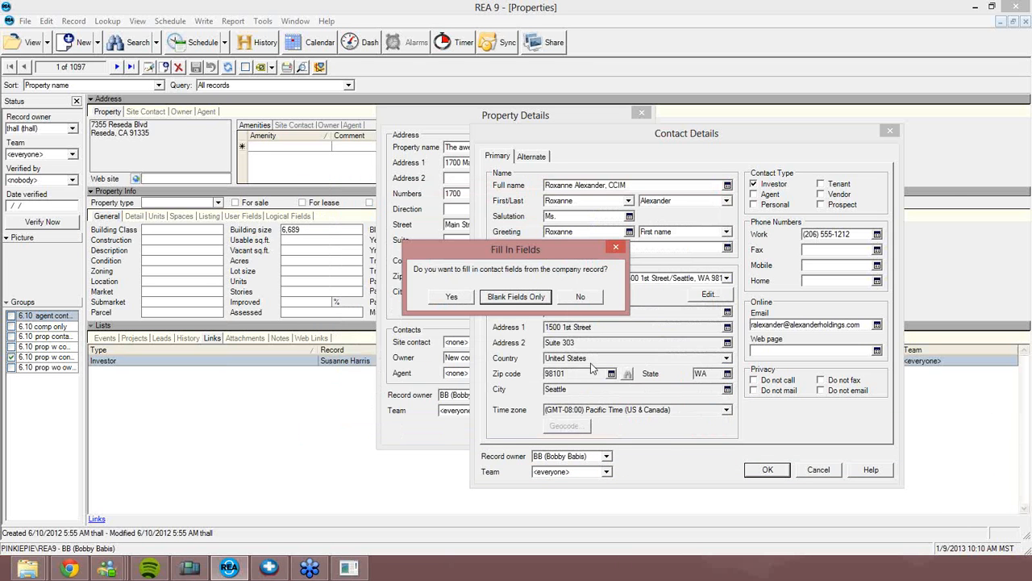
{"action": "left_click", "coordinate": [580, 298]}
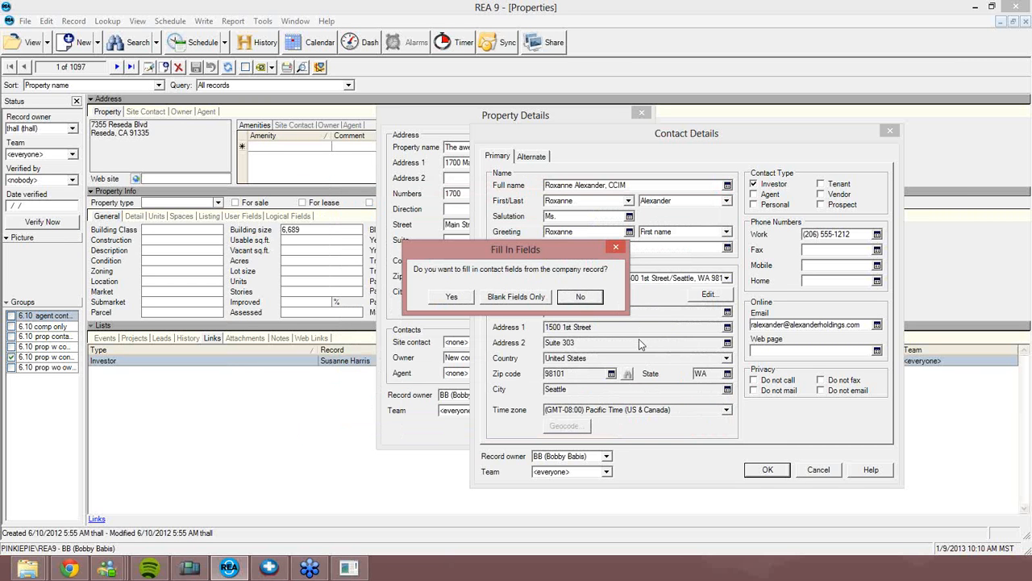
{"action": "left_click", "coordinate": [599, 298]}
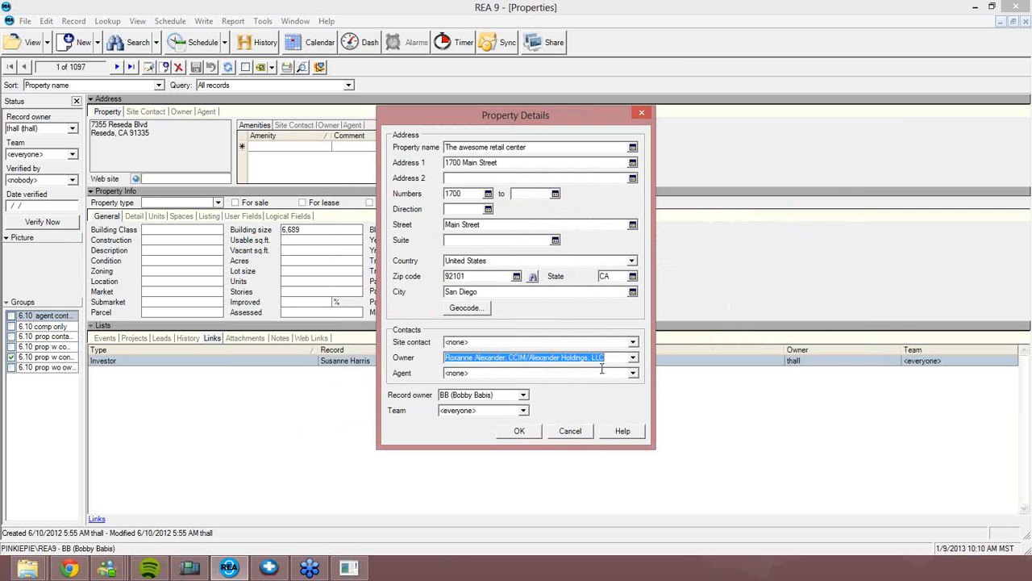
{"action": "left_click", "coordinate": [525, 431]}
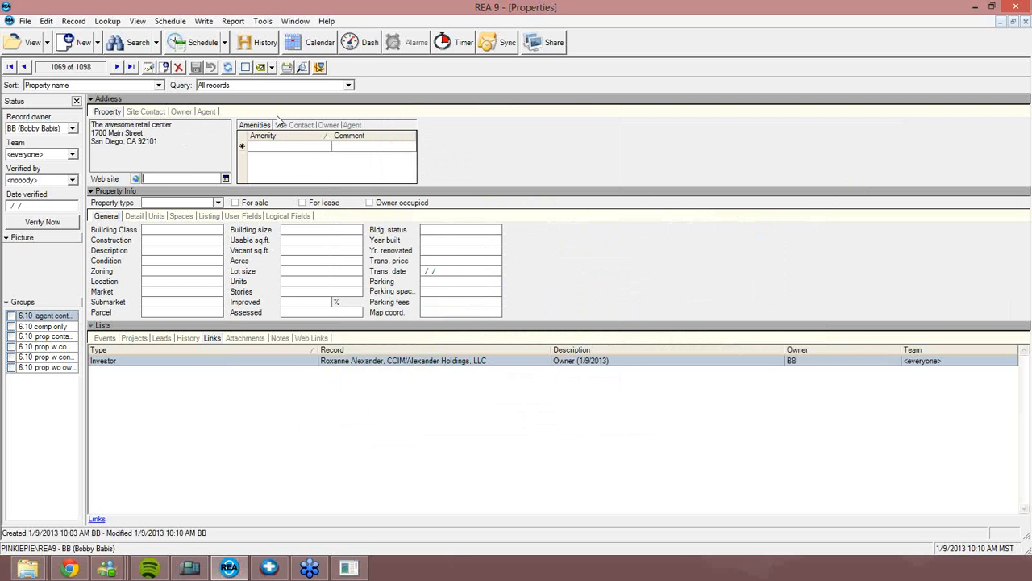
Show the property's Owner panel and select the Investor owner link
{"action": "left_click", "coordinate": [329, 127]}
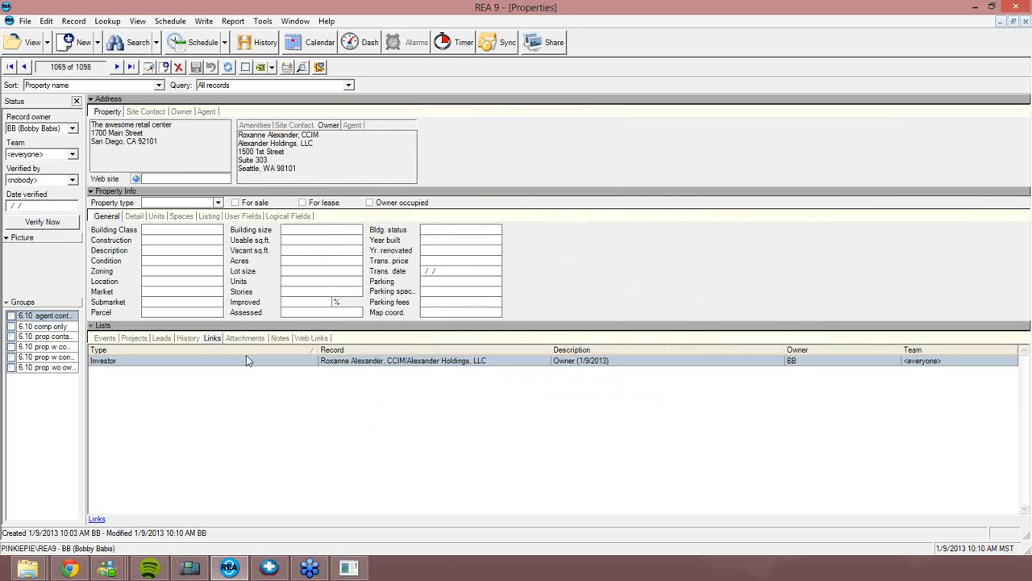
{"action": "left_click", "coordinate": [383, 363]}
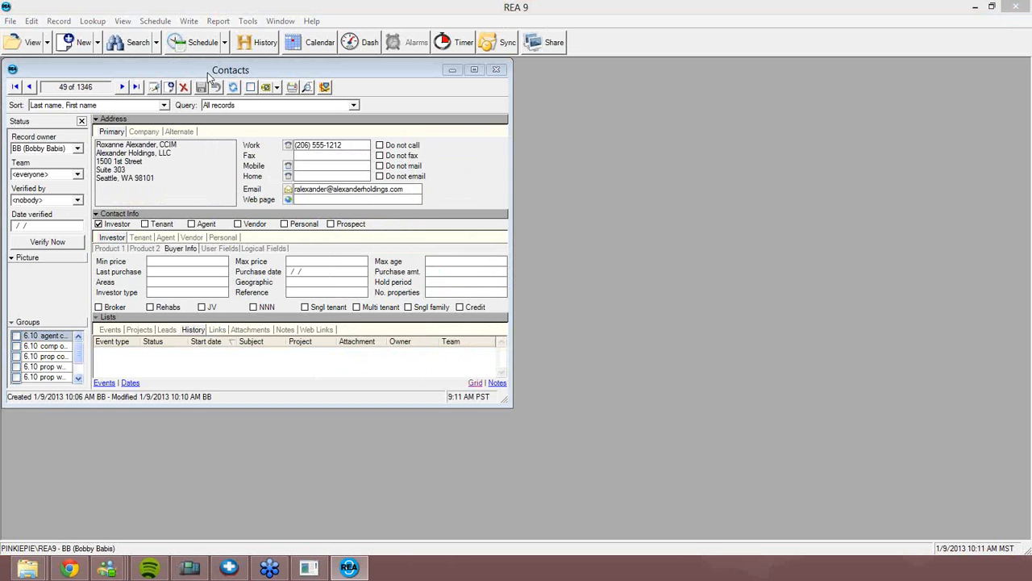
Open the investor owner's contact record and list its links, including the retail center
{"action": "double_click", "coordinate": [205, 70]}
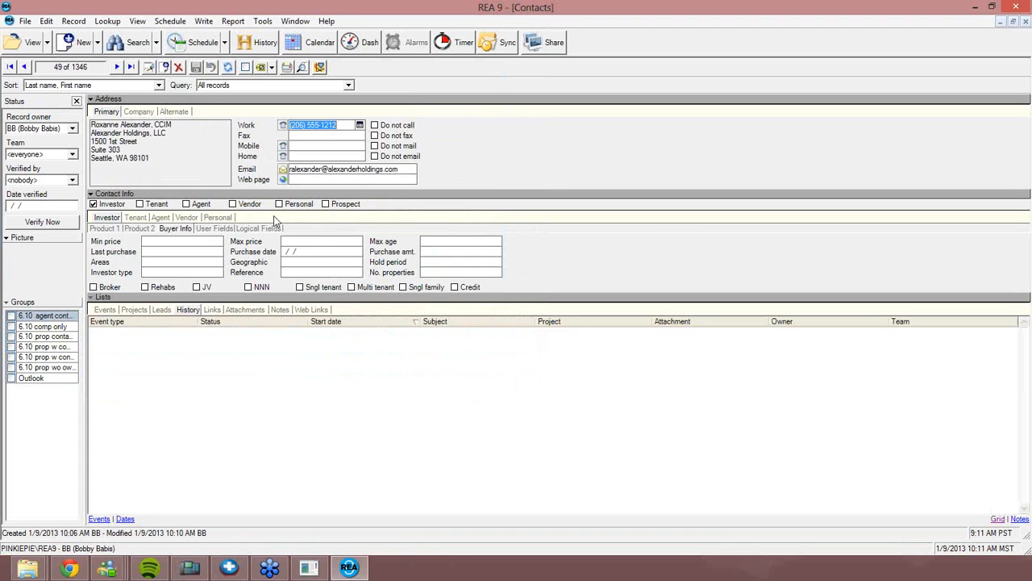
{"action": "left_click", "coordinate": [216, 310]}
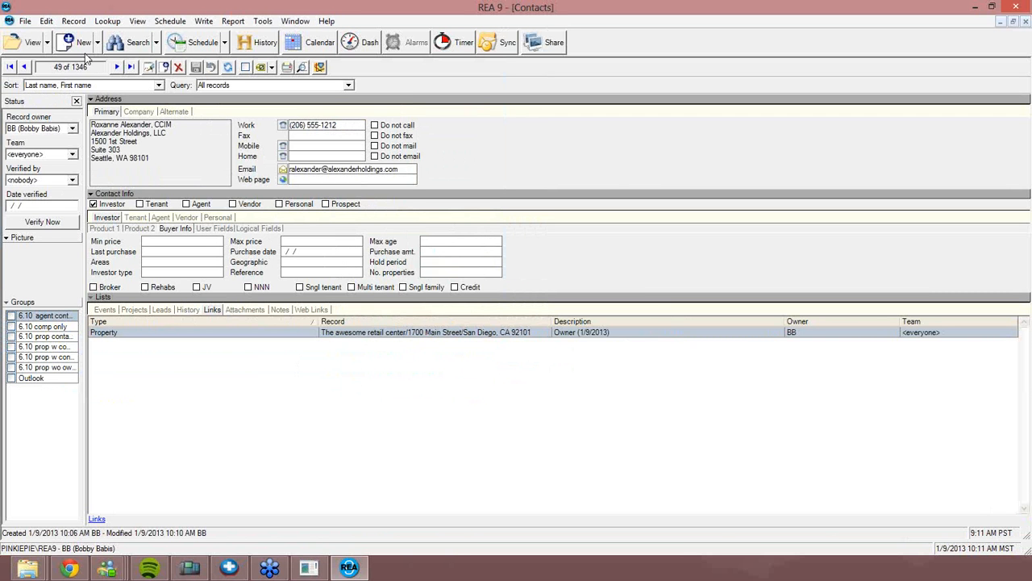
{"action": "left_click", "coordinate": [47, 43]}
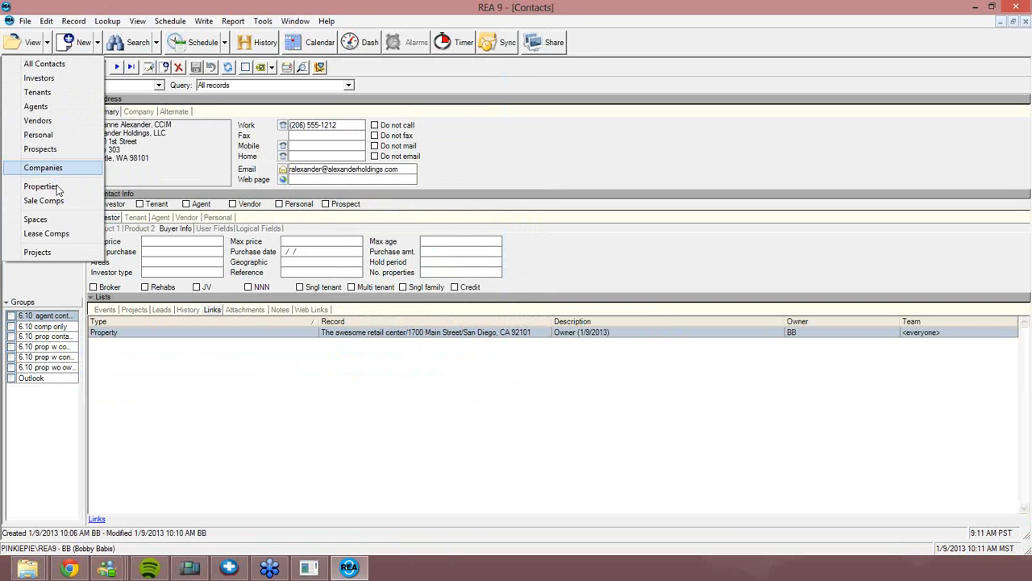
{"action": "left_click", "coordinate": [40, 187]}
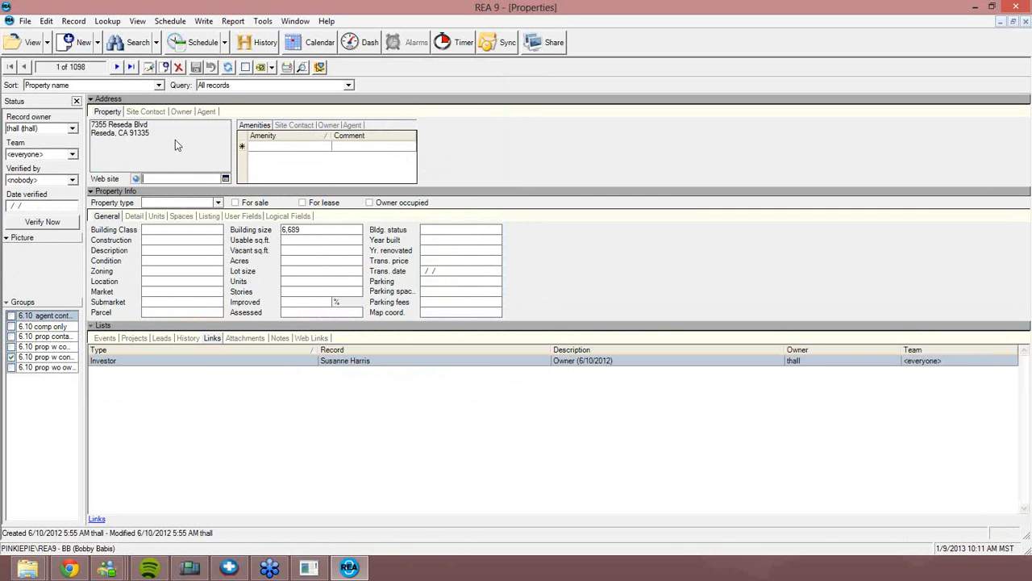
{"action": "double_click", "coordinate": [175, 142]}
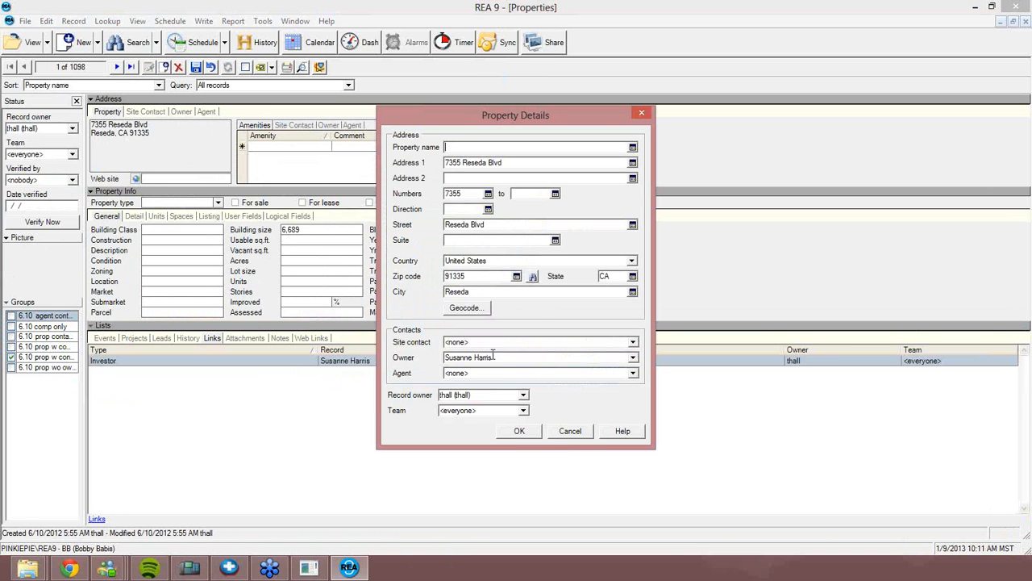
{"action": "left_click", "coordinate": [634, 361]}
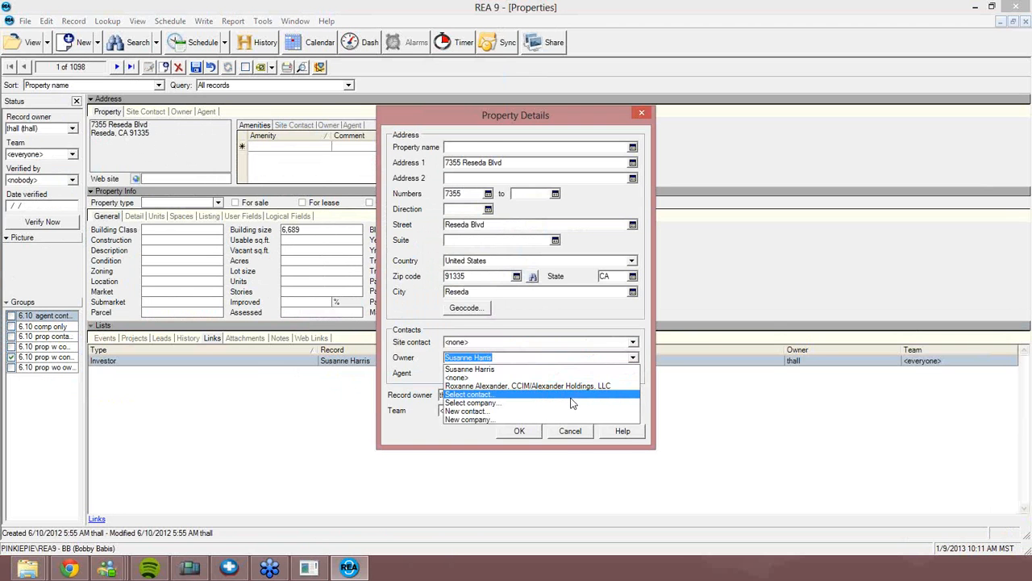
{"action": "left_click", "coordinate": [569, 396]}
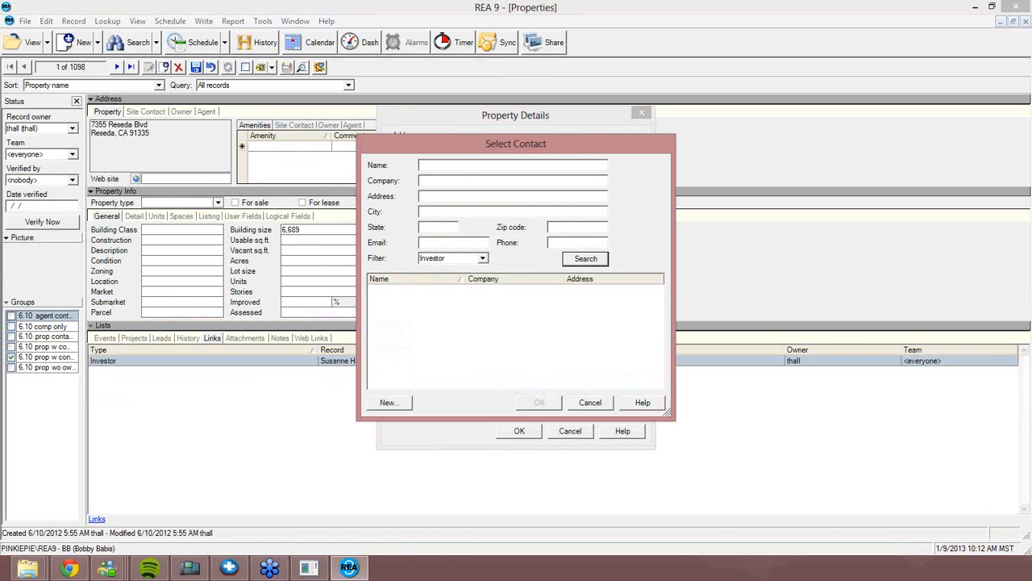
{"action": "key", "text": "Return"}
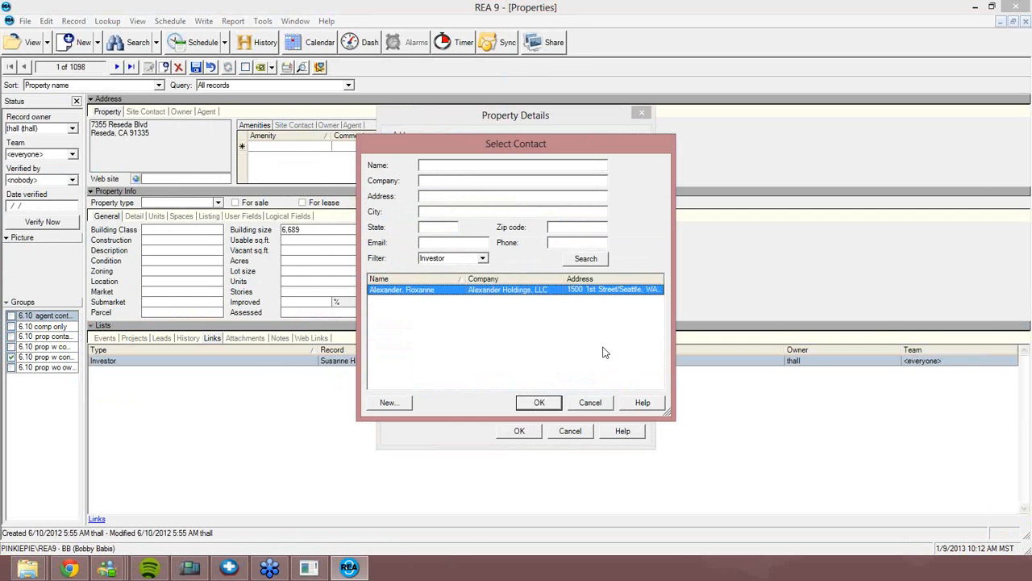
{"action": "type", "text": "Rox"}
{"action": "left_click", "coordinate": [528, 403]}
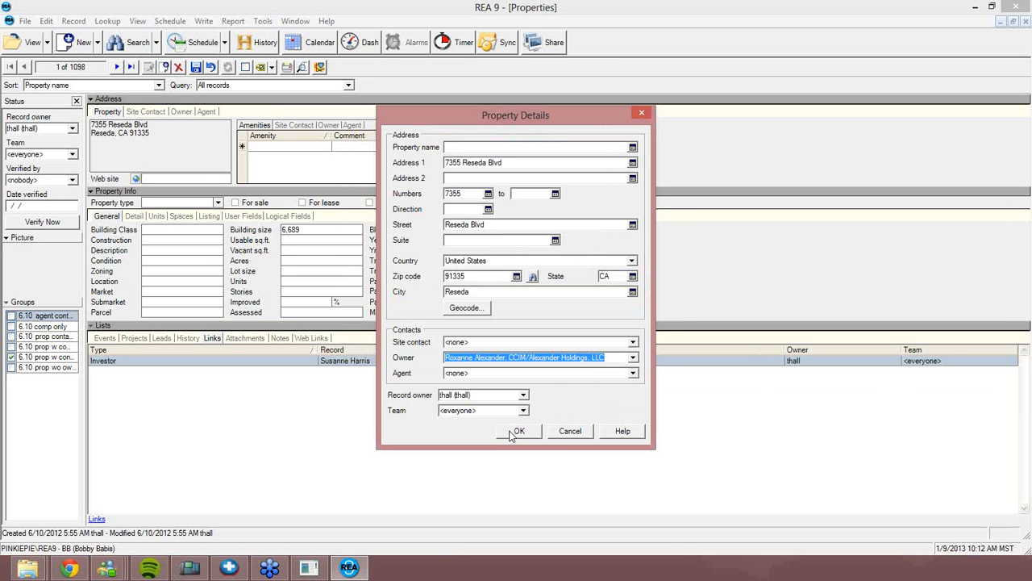
{"action": "left_click", "coordinate": [517, 432]}
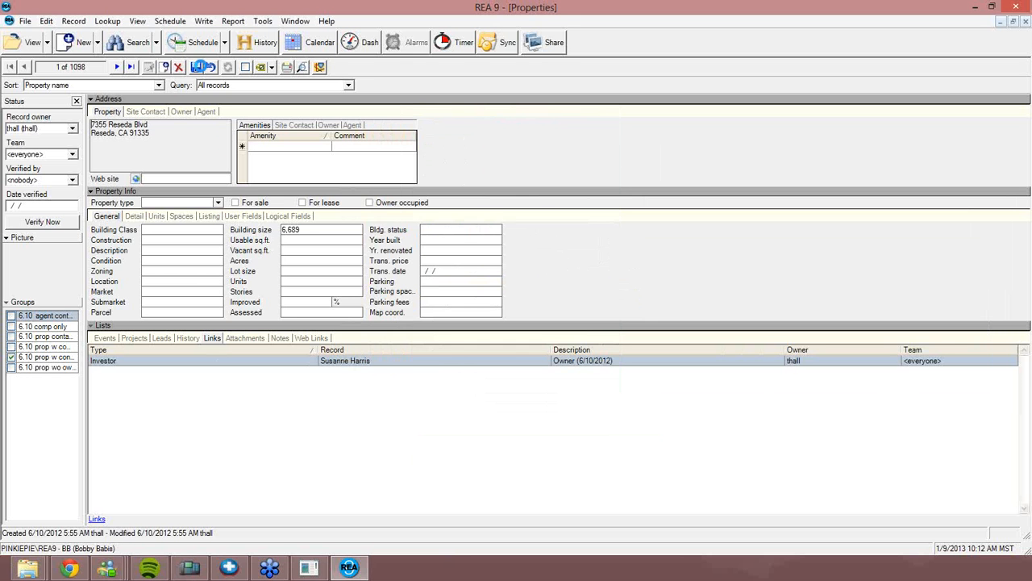
Save the Reseda property and open the earlier owner's link for editing
{"action": "left_click", "coordinate": [200, 67]}
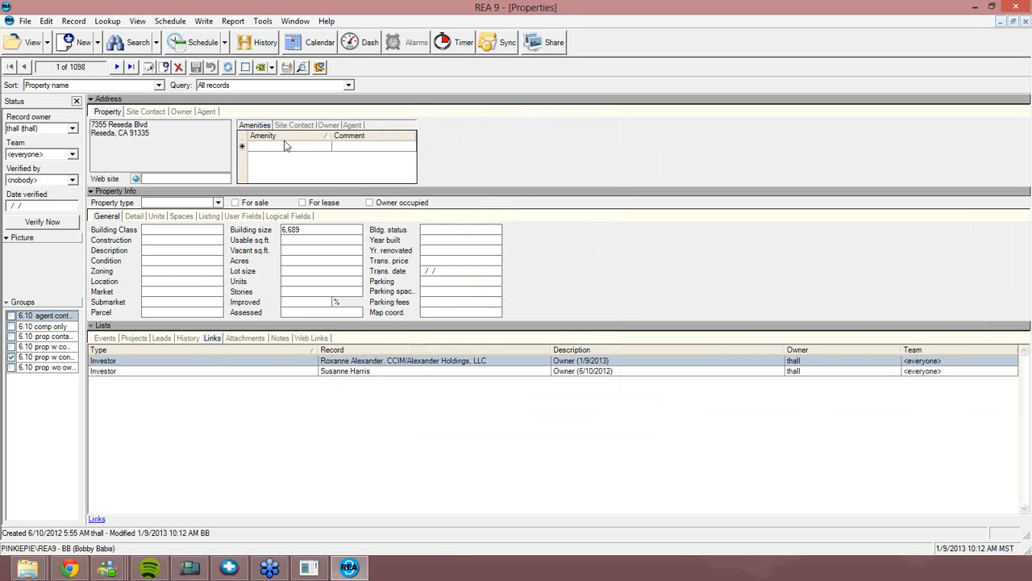
{"action": "left_click", "coordinate": [322, 126]}
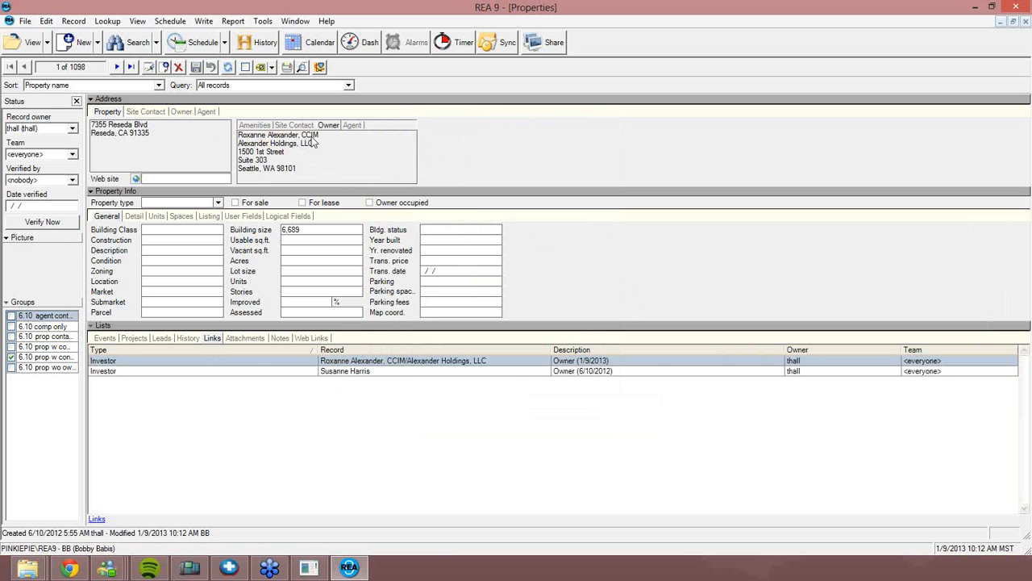
{"action": "right_click", "coordinate": [342, 378]}
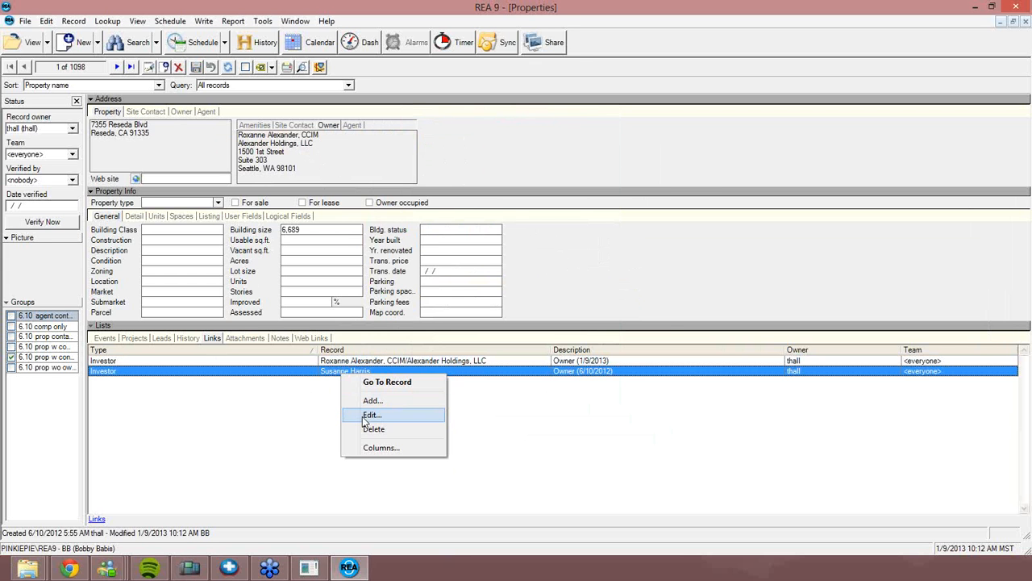
{"action": "left_click", "coordinate": [369, 415]}
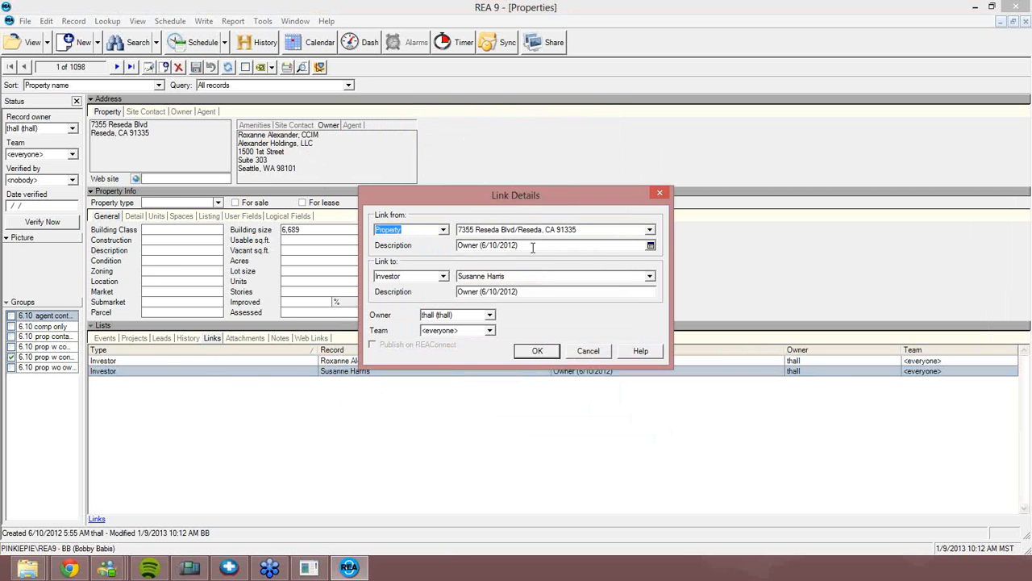
Enter 'Previous Owner' as both the property-side and investor-side link descriptions
{"action": "key", "text": "Tab"}
{"action": "key", "text": "Tab"}
{"action": "type", "text": "Pre"}
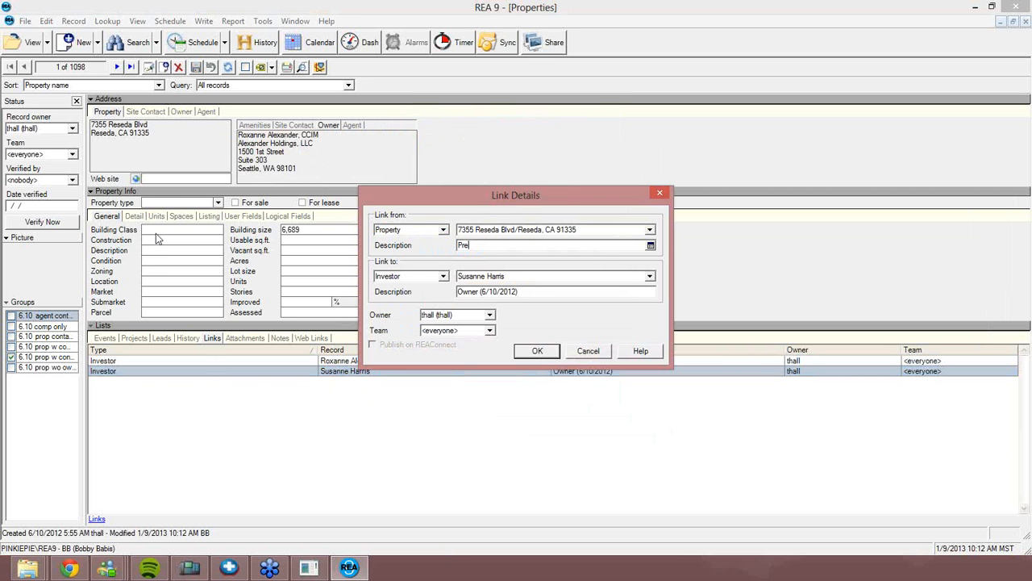
{"action": "type", "text": "vious Owner"}
{"action": "key", "text": "Tab"}
{"action": "key", "text": "Tab"}
{"action": "key", "text": "Tab"}
{"action": "key", "text": "Tab"}
{"action": "key", "text": "shift+Tab"}
{"action": "type", "text": "Pr"}
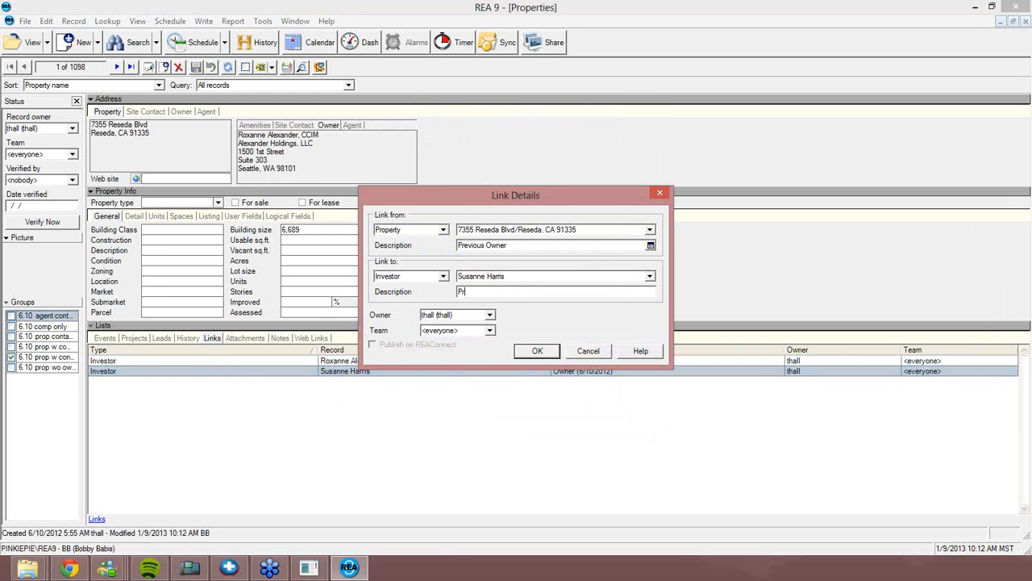
{"action": "type", "text": "evious Owner"}
{"action": "key", "text": "Return"}
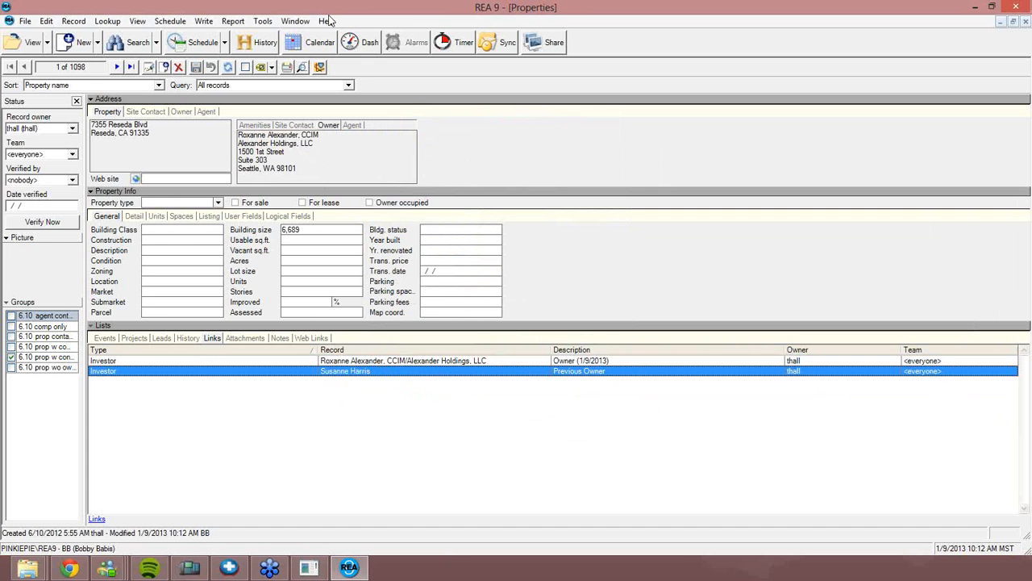
Switch back to the Contacts window and show the owner's company details
{"action": "left_click", "coordinate": [295, 23]}
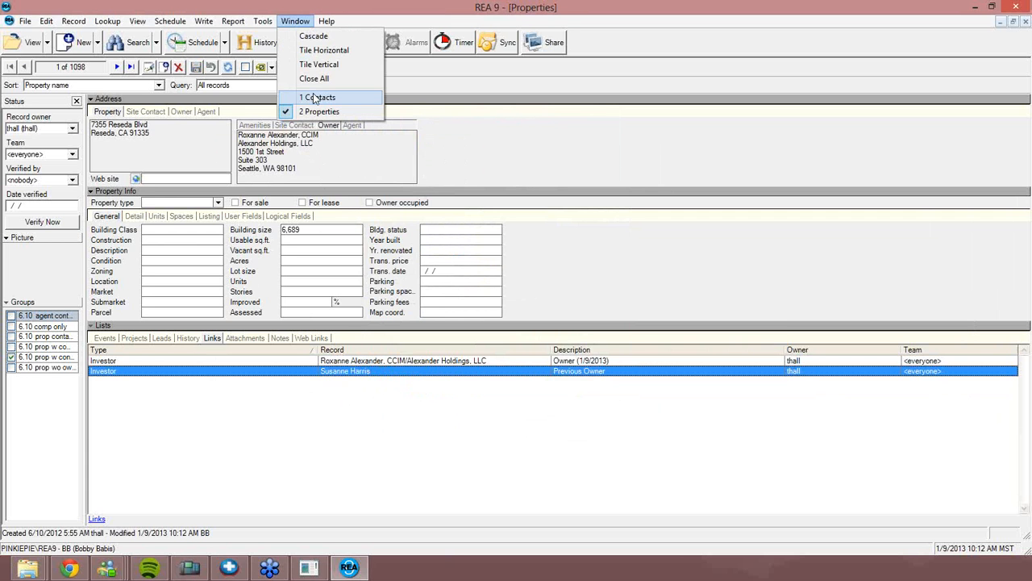
{"action": "left_click", "coordinate": [317, 98]}
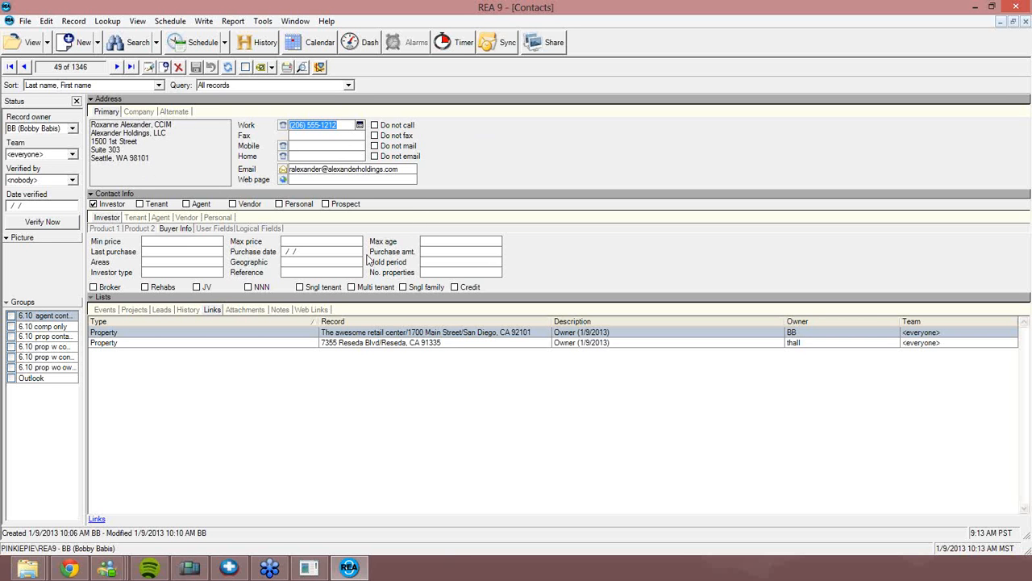
{"action": "left_click", "coordinate": [142, 112]}
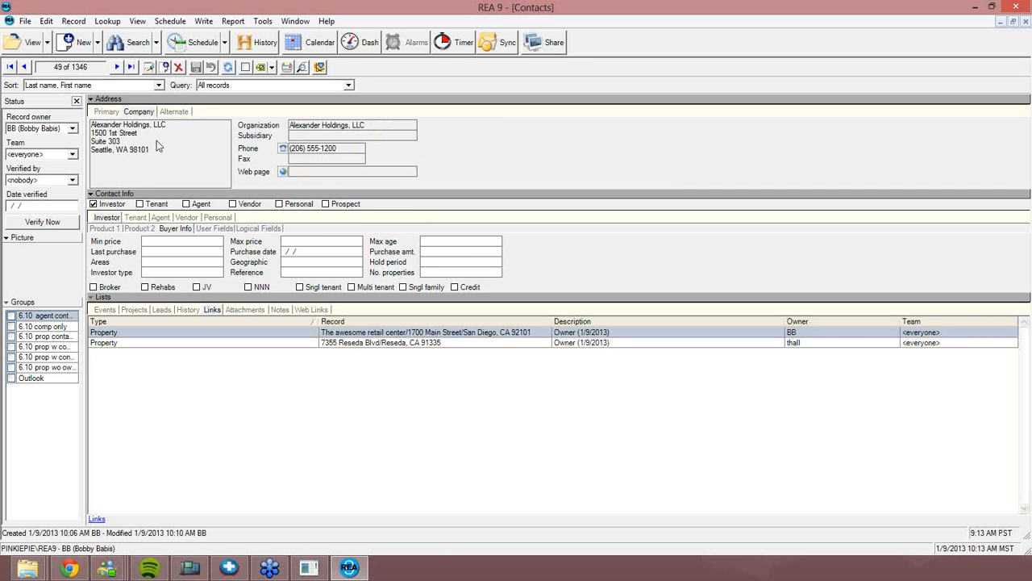
Open the owner's company record, abandon a company search, and start a new contact for it
{"action": "double_click", "coordinate": [152, 137]}
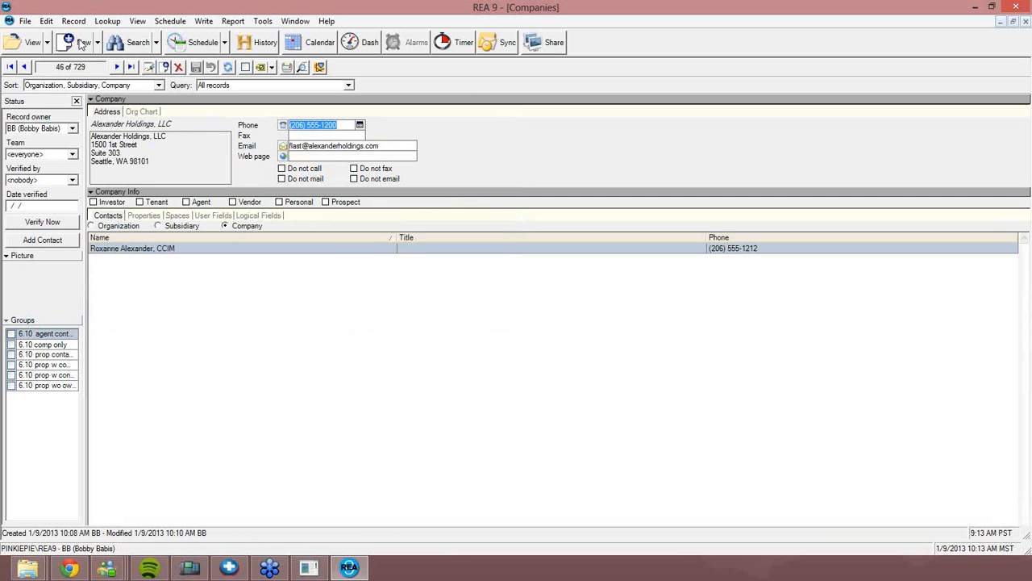
{"action": "left_click", "coordinate": [154, 44]}
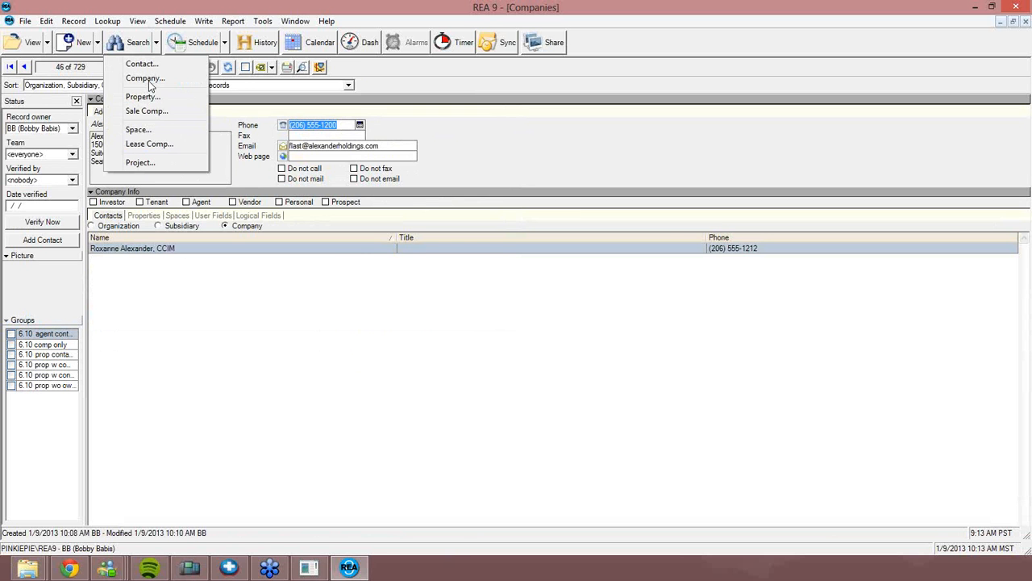
{"action": "left_click", "coordinate": [145, 78]}
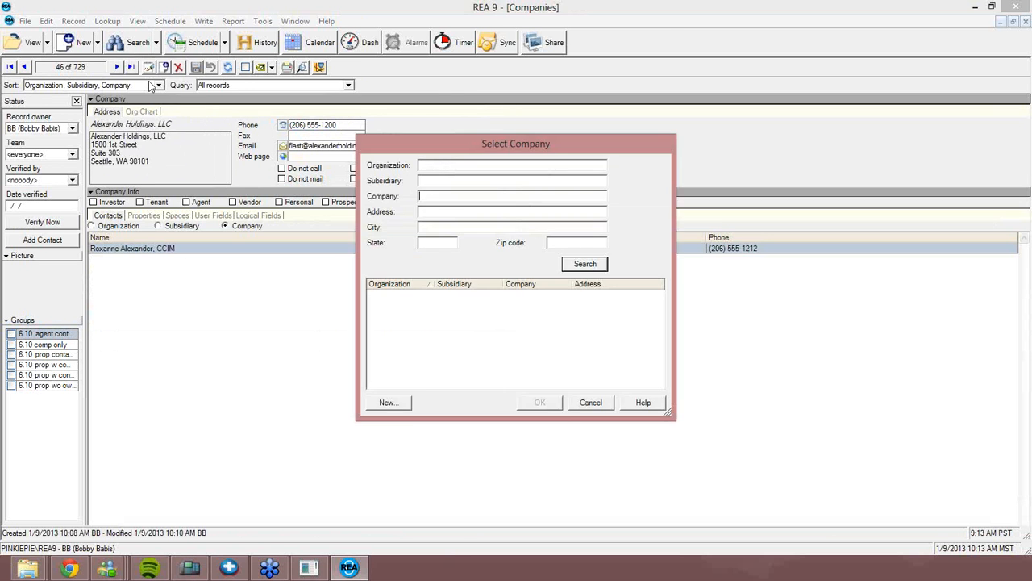
{"action": "type", "text": "Alexander"}
{"action": "key", "text": "Escape"}
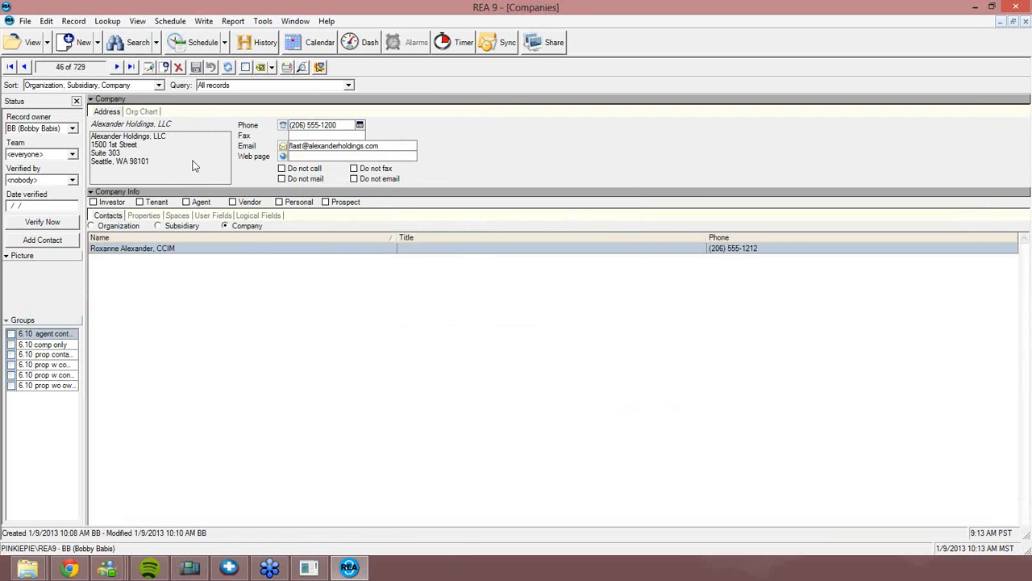
{"action": "left_click", "coordinate": [24, 242]}
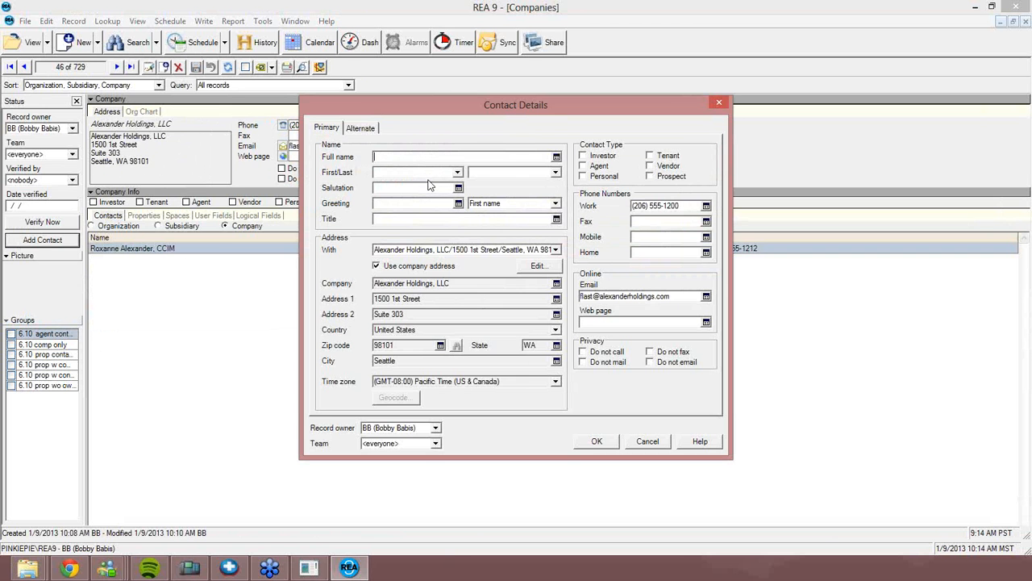
Save the new contact with full name, salutation Mr., Investor flag, work number ending 13, personal email
{"action": "left_click", "coordinate": [429, 185]}
{"action": "type", "text": "Mr."}
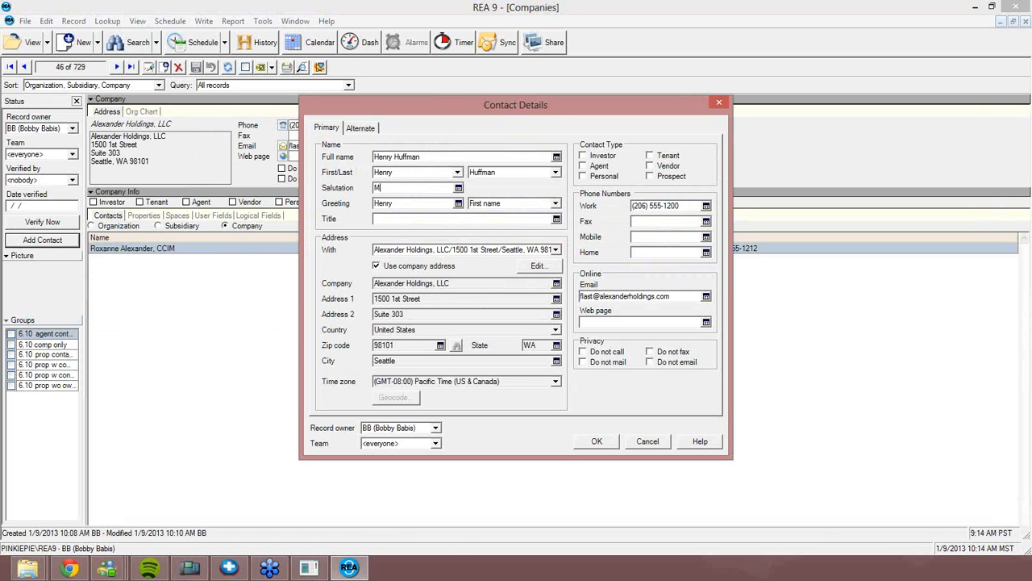
{"action": "left_click", "coordinate": [585, 157]}
{"action": "left_click_drag", "start_coordinate": [671, 206], "coordinate": [718, 208]}
{"action": "type", "text": "13"}
{"action": "key", "text": "Tab"}
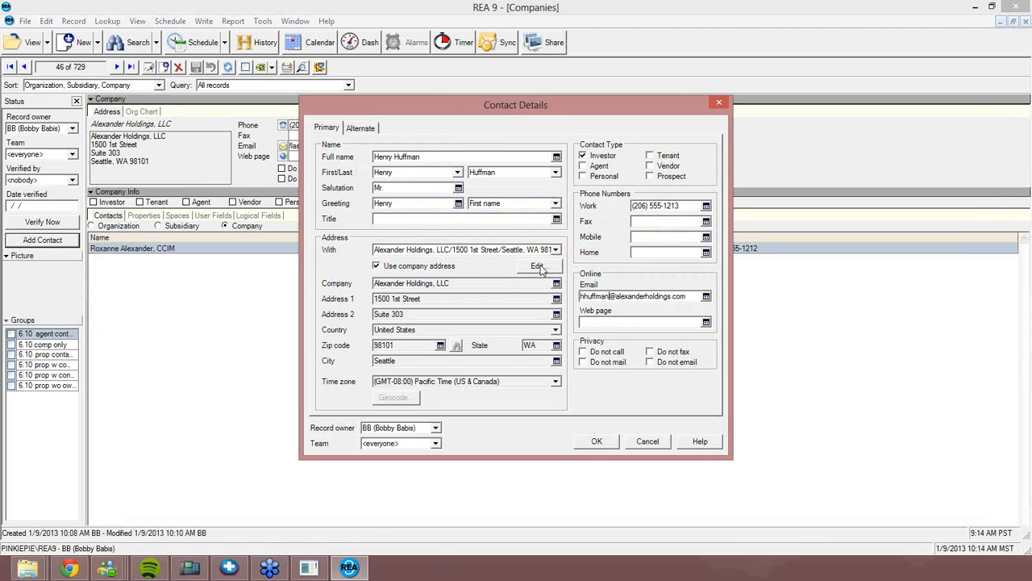
{"action": "left_click", "coordinate": [594, 443]}
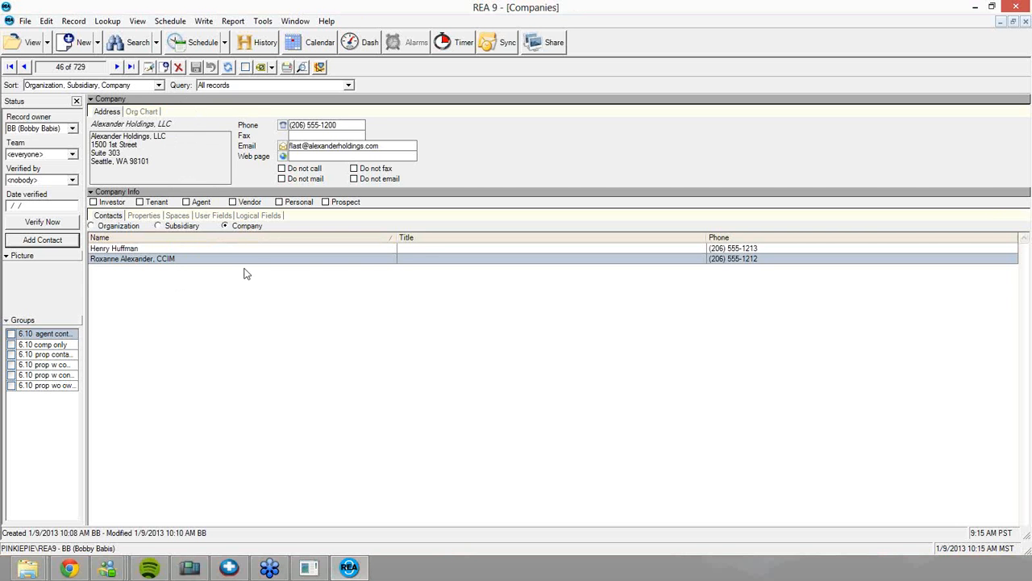
Create an Alexander Holdings, LLC company record for the Kettner Blvd. office, Suite 240, zip 92101
{"action": "left_click", "coordinate": [96, 44]}
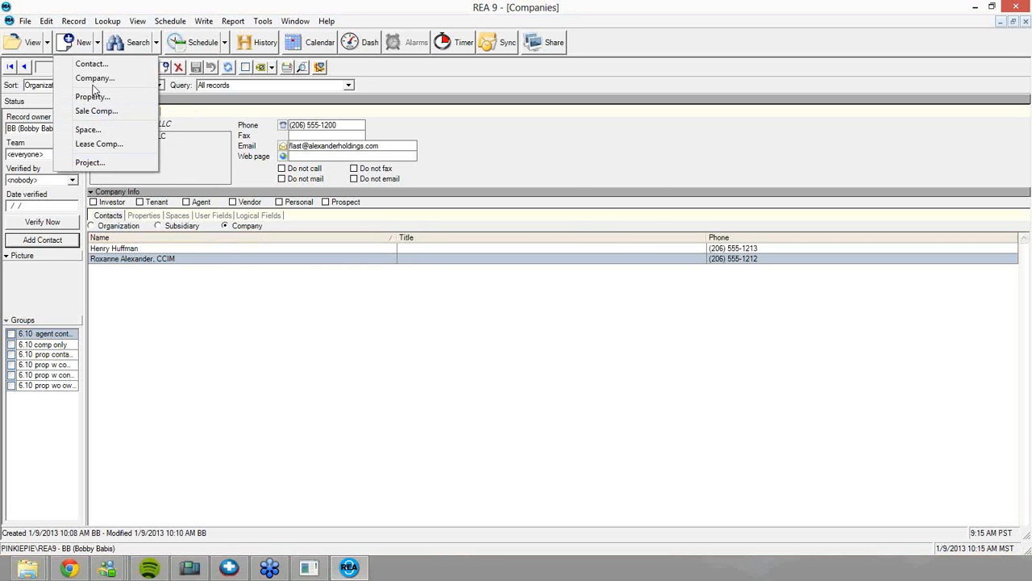
{"action": "left_click", "coordinate": [95, 79]}
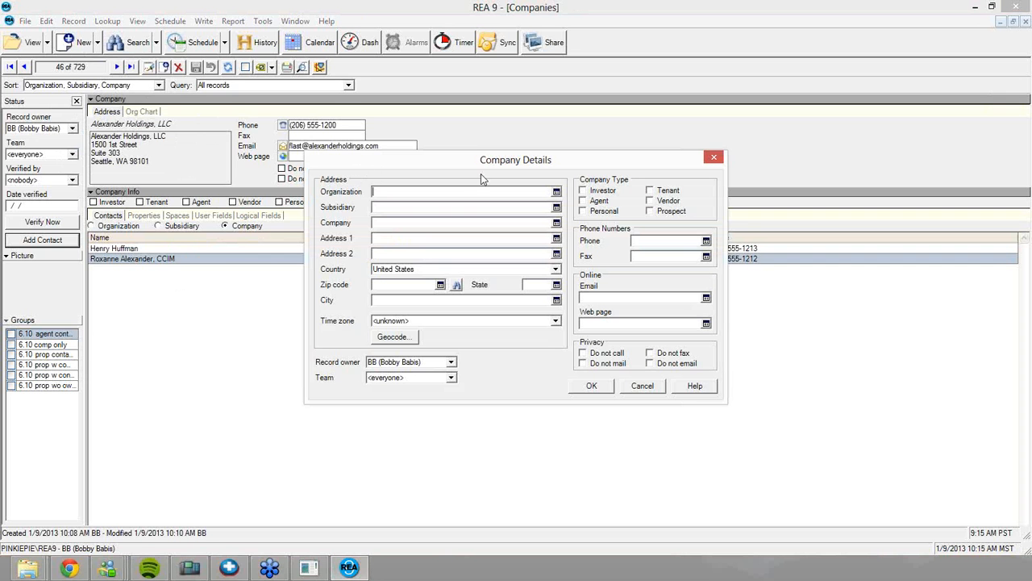
{"action": "left_click", "coordinate": [390, 188]}
{"action": "type", "text": "Alexander Holdings, LLC"}
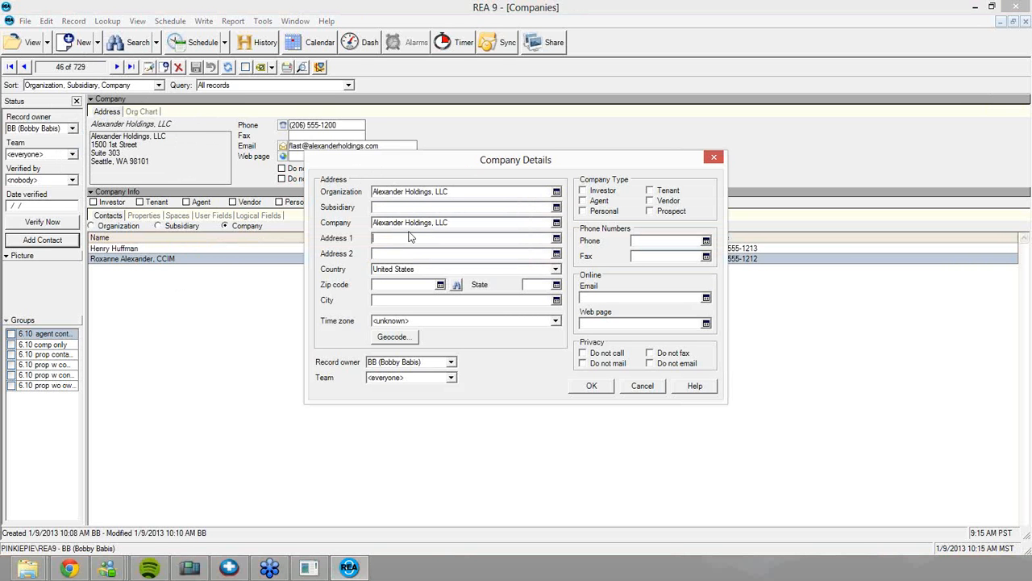
{"action": "key", "text": "Tab"}
{"action": "type", "text": "Suite "}
{"action": "type", "text": "240"}
{"action": "type", "text": "92101"}
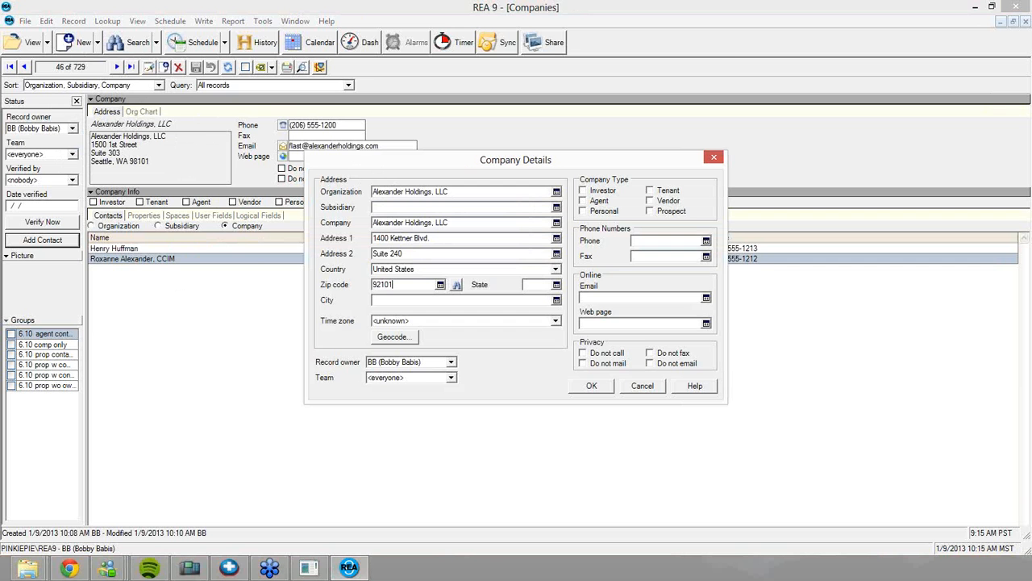
{"action": "left_click", "coordinate": [593, 387]}
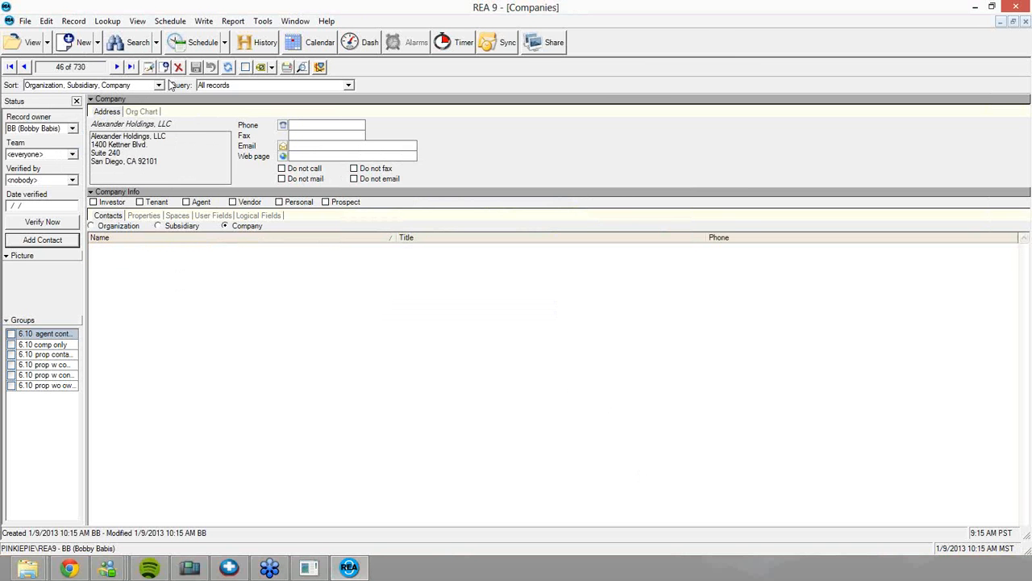
Show the Alexander Holdings org chart and list only the Seattle office's company contacts
{"action": "left_click", "coordinate": [141, 111]}
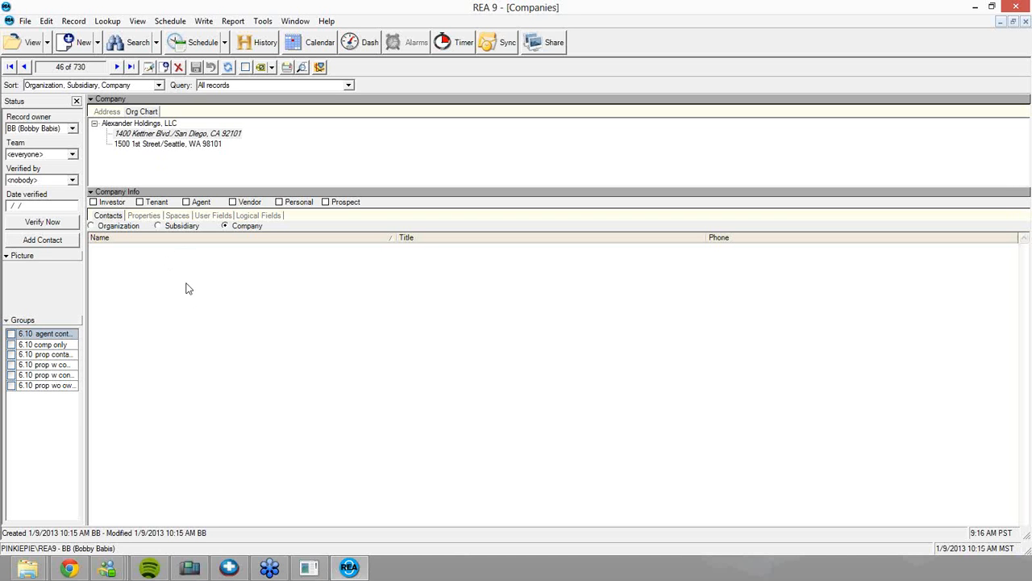
{"action": "left_click", "coordinate": [182, 147]}
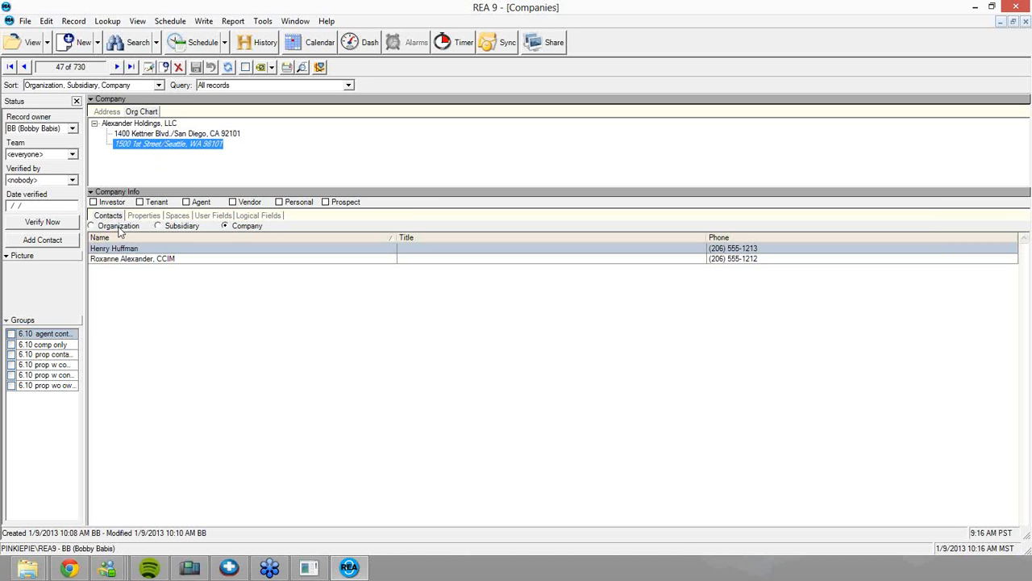
{"action": "left_click", "coordinate": [246, 226]}
{"action": "left_click", "coordinate": [97, 43]}
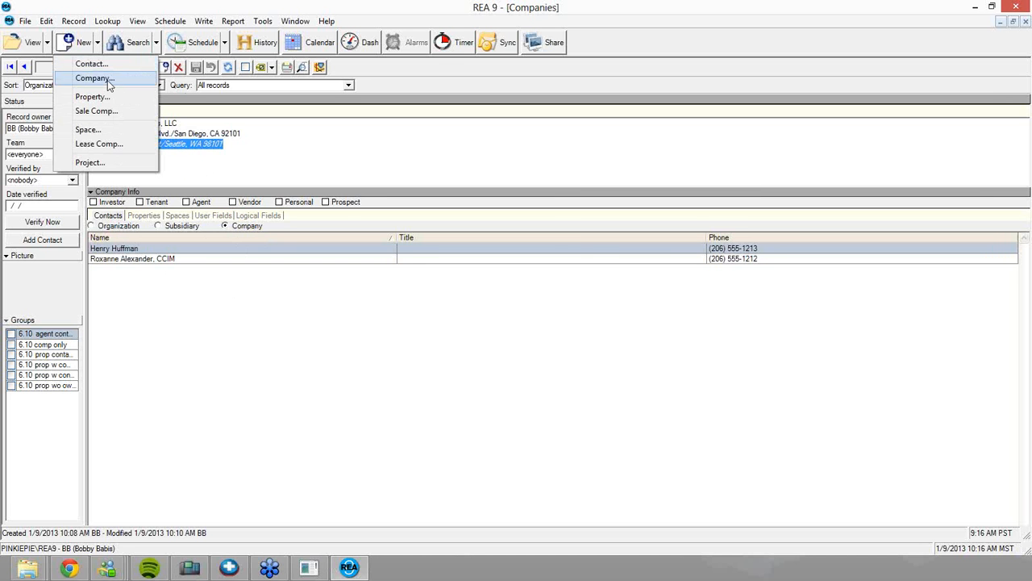
{"action": "left_click", "coordinate": [109, 78]}
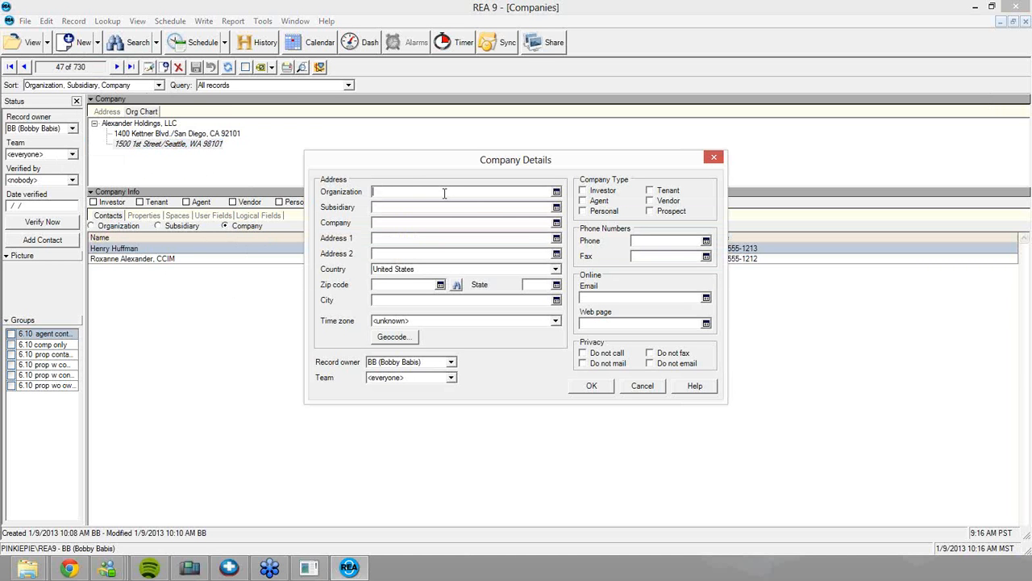
{"action": "left_click", "coordinate": [638, 387]}
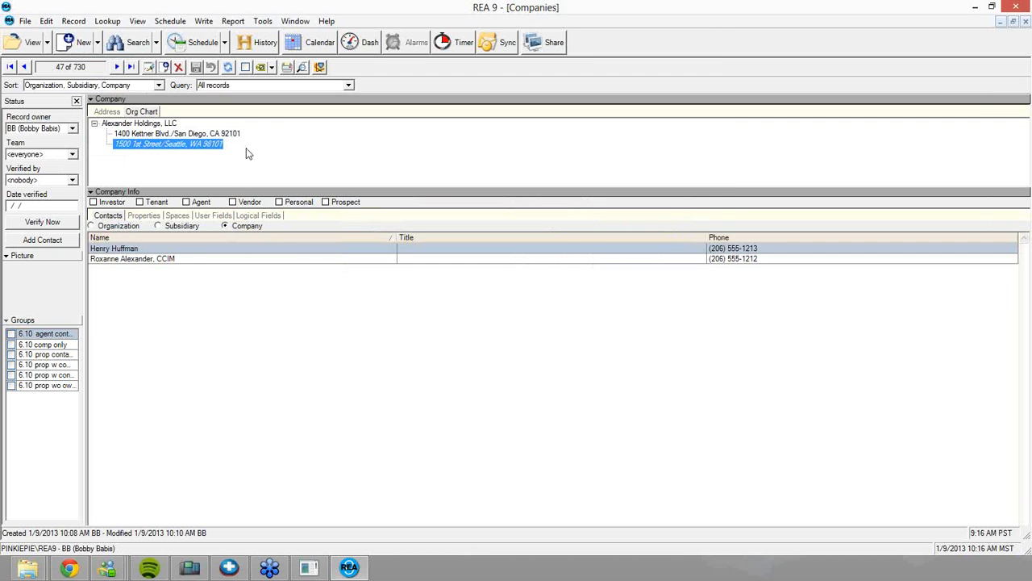
{"action": "left_click", "coordinate": [104, 113]}
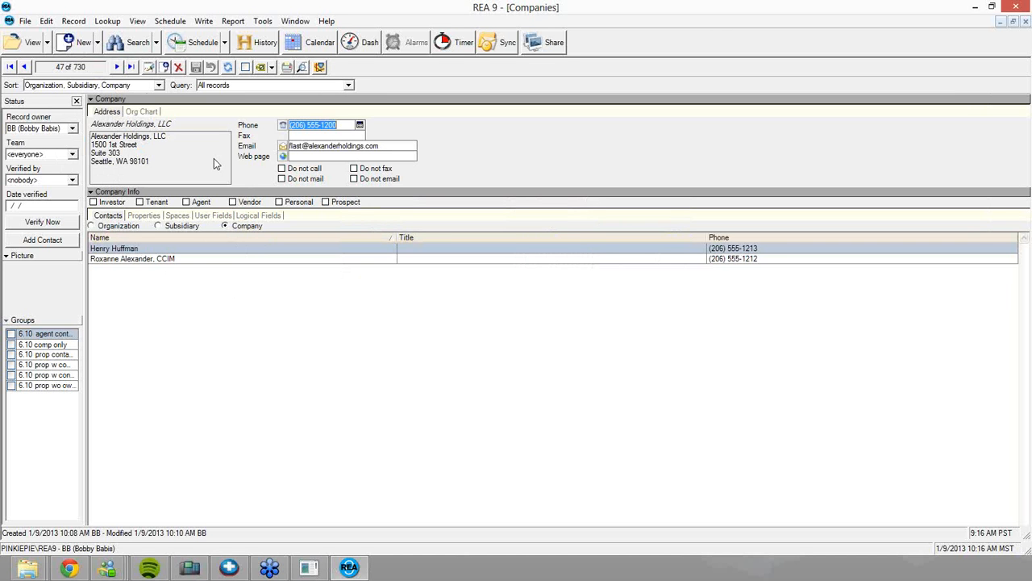
{"action": "left_click", "coordinate": [170, 153]}
{"action": "double_click", "coordinate": [175, 151]}
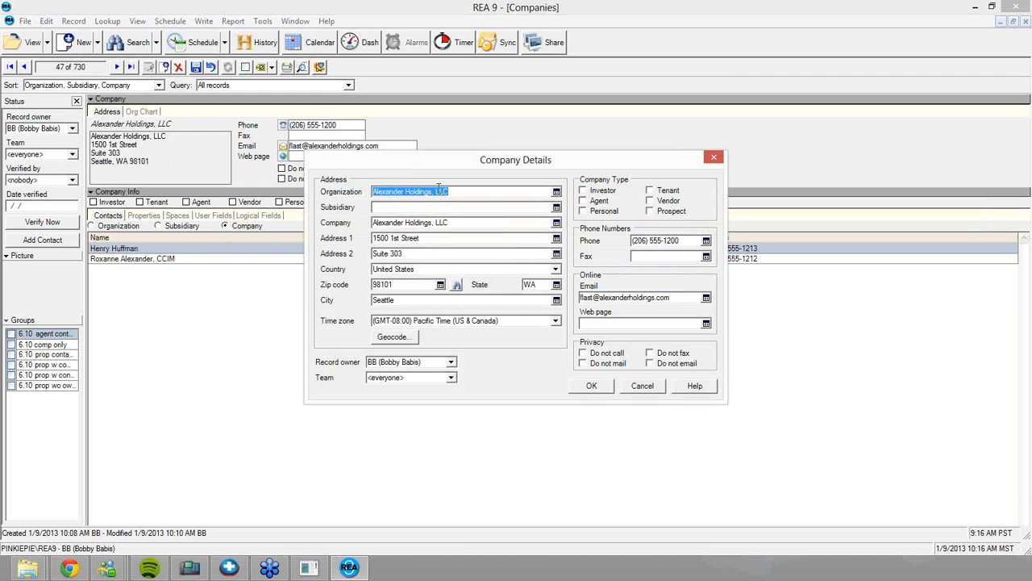
{"action": "right_click", "coordinate": [438, 188]}
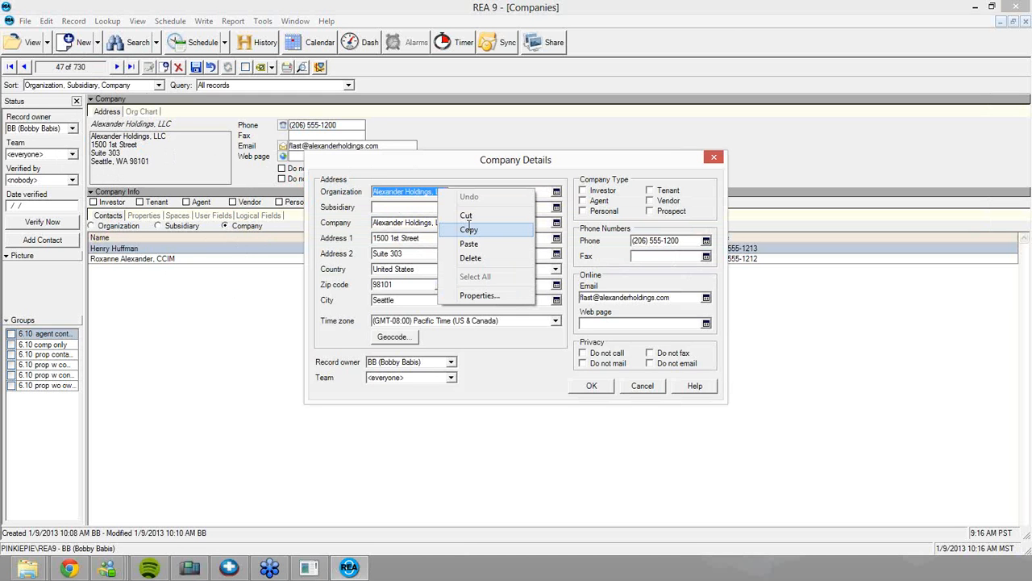
{"action": "left_click", "coordinate": [636, 388]}
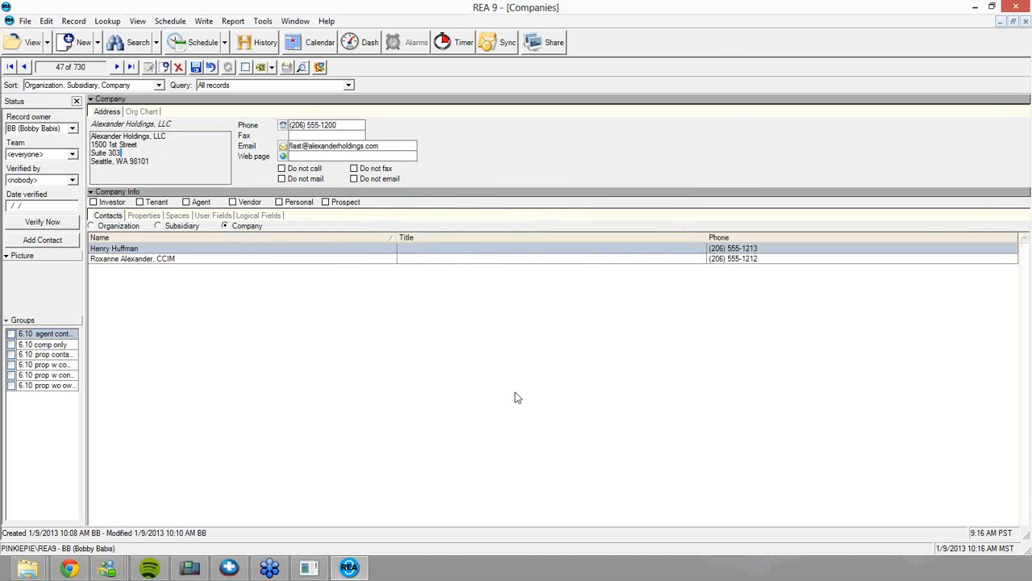
{"action": "left_click", "coordinate": [151, 113]}
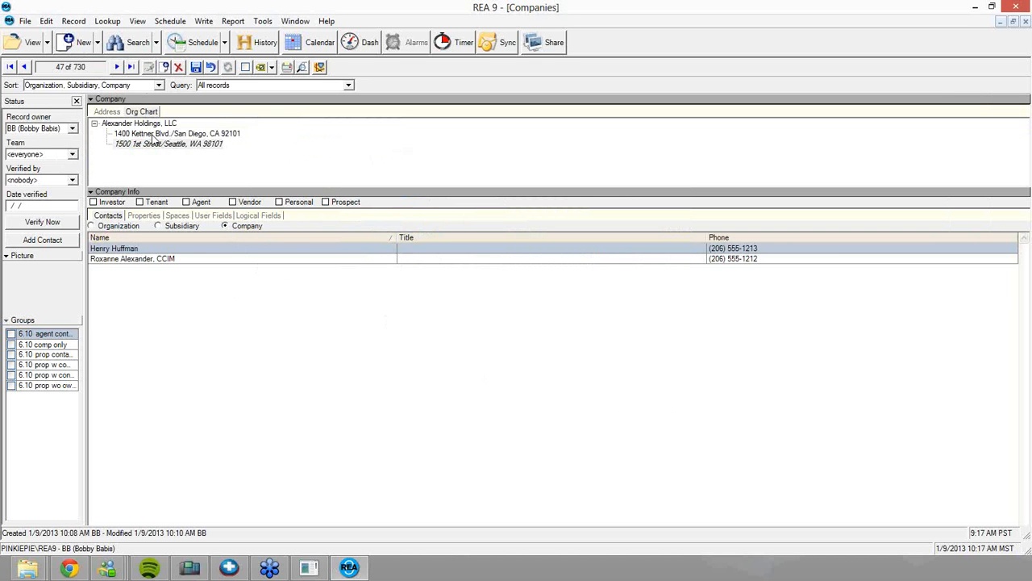
Add a contact with the person's full name and salutation Mr. to the San Diego office
{"action": "left_click", "coordinate": [151, 135]}
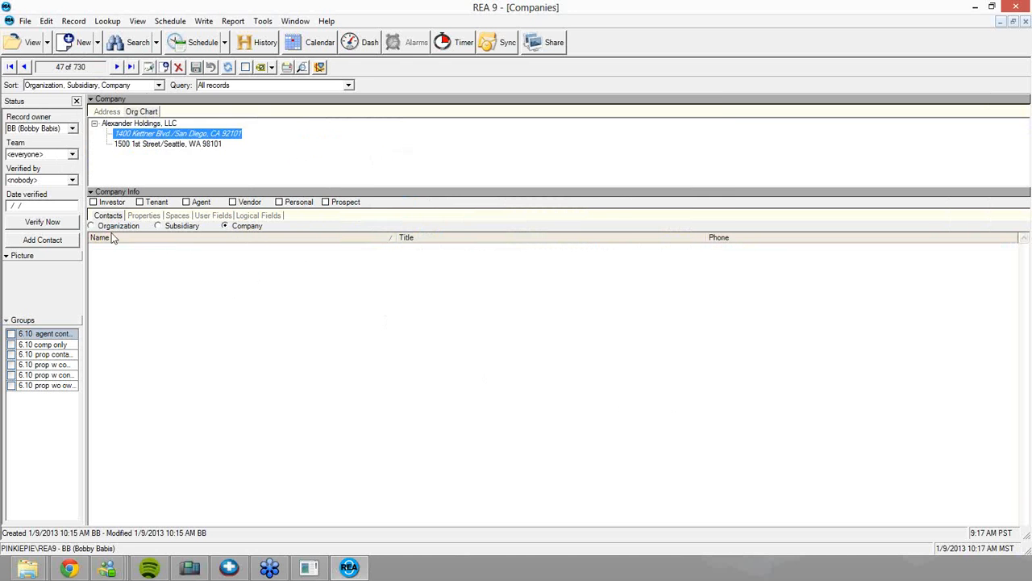
{"action": "left_click", "coordinate": [69, 243]}
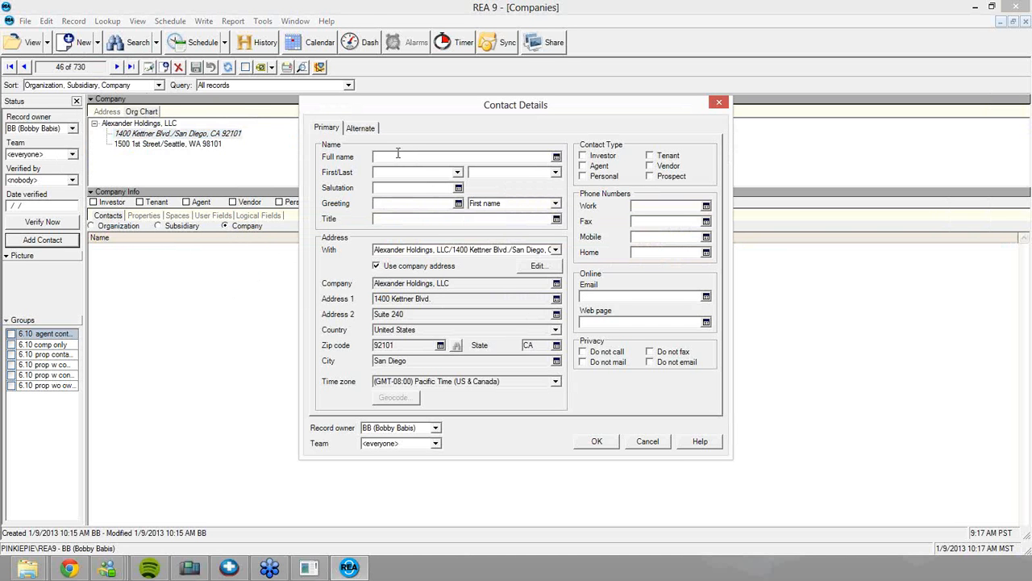
{"action": "key", "text": "Tab"}
{"action": "type", "text": "Mr."}
{"action": "left_click", "coordinate": [601, 440]}
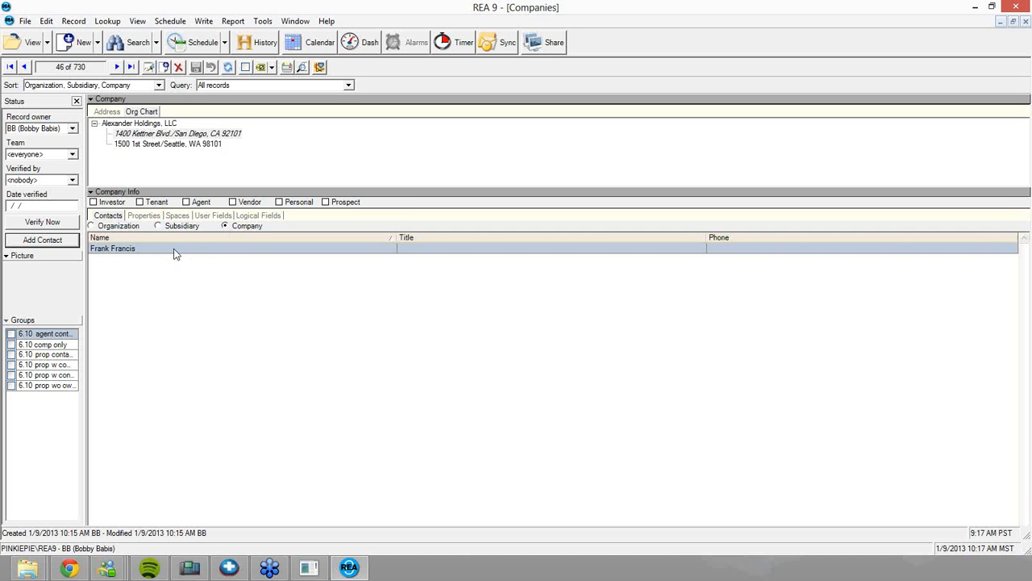
From the Seattle office, switch the Contacts list to show the whole organization
{"action": "left_click", "coordinate": [155, 145]}
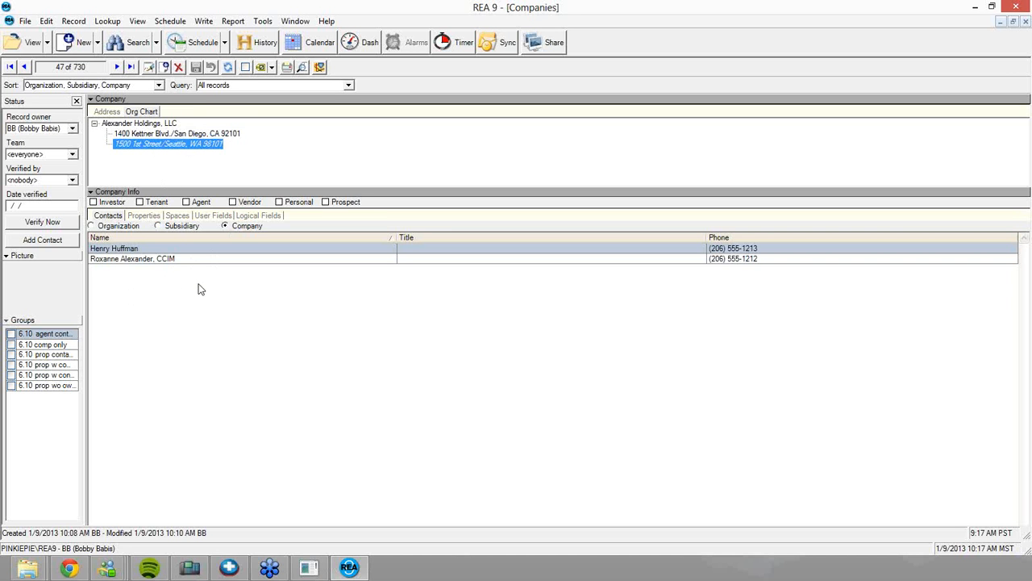
{"action": "left_click", "coordinate": [120, 230]}
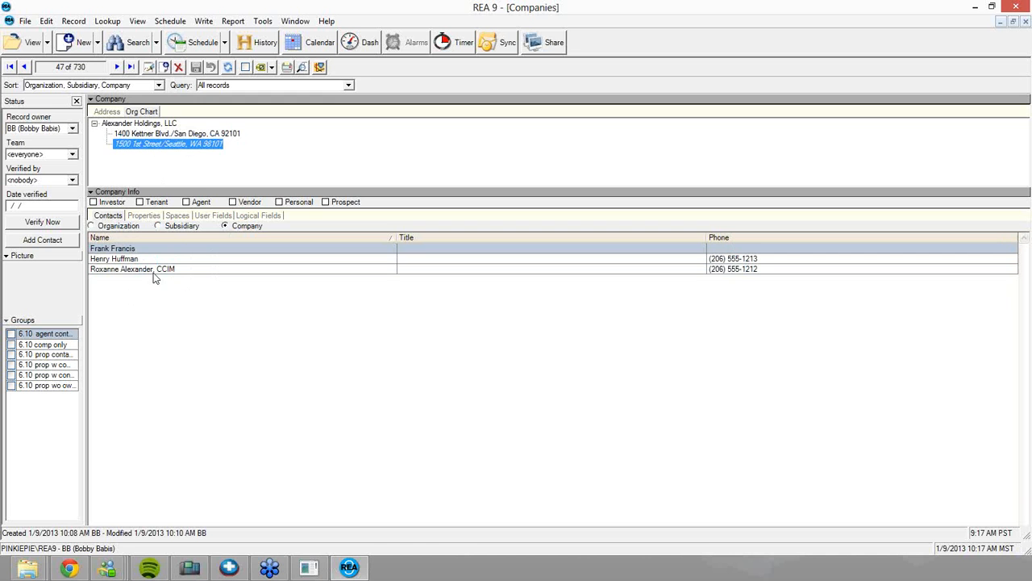
{"action": "left_click", "coordinate": [147, 276]}
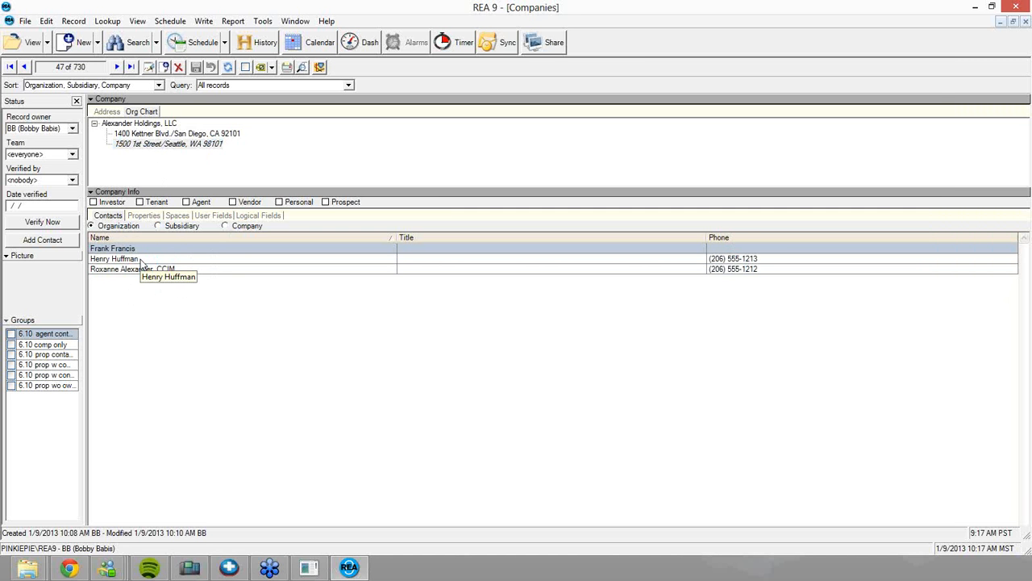
Close the companies and contacts windows, search properties for 'Awesome', and open The awesome retail center
{"action": "left_click", "coordinate": [1026, 24]}
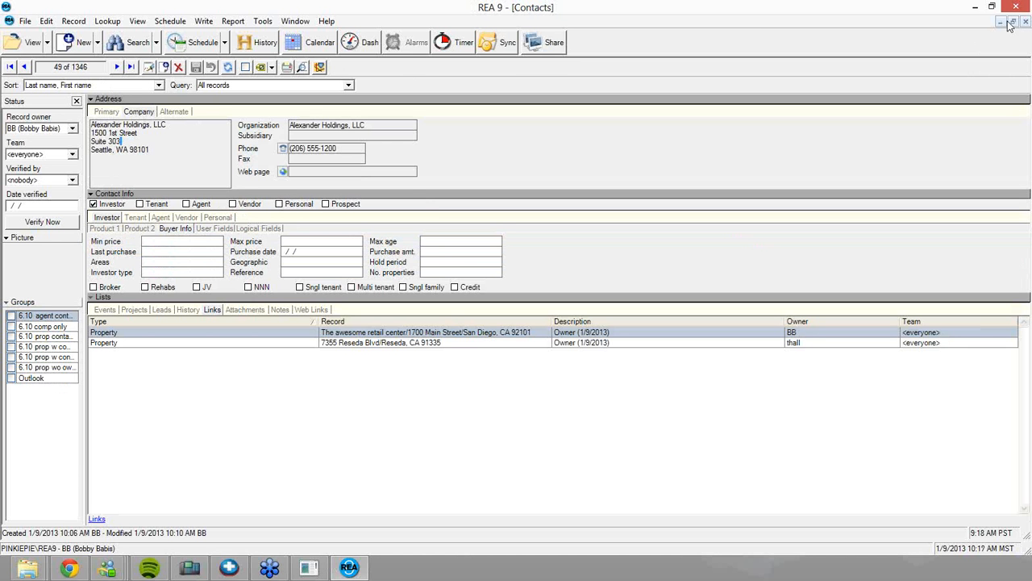
{"action": "left_click", "coordinate": [1026, 25]}
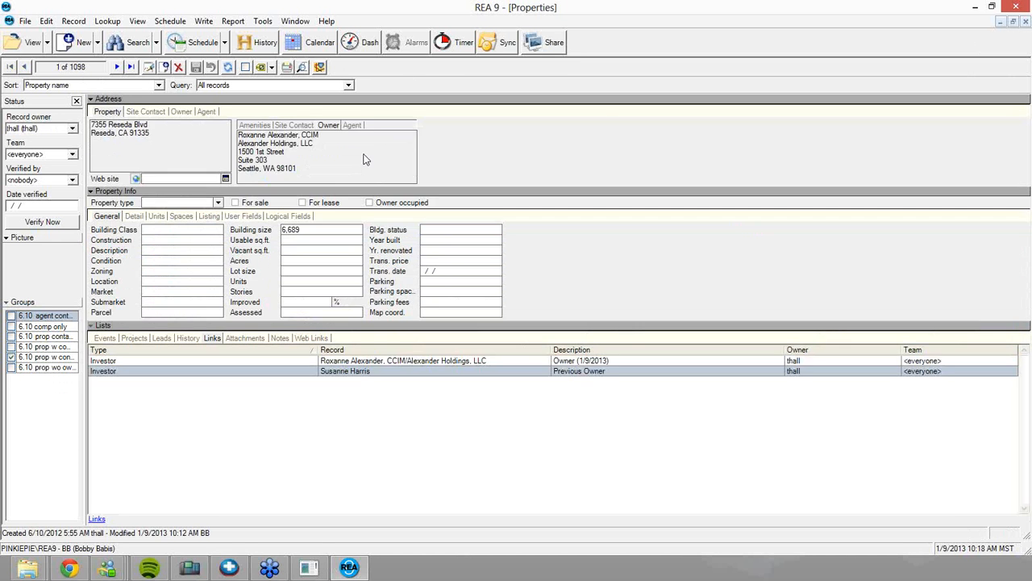
{"action": "double_click", "coordinate": [201, 164]}
{"action": "type", "text": "Awesome"}
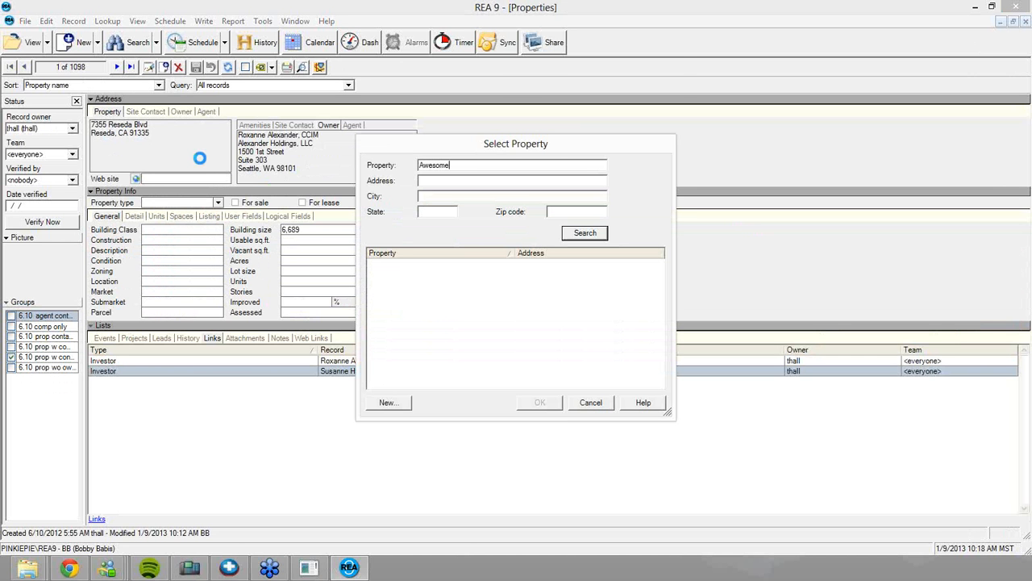
{"action": "key", "text": "Return"}
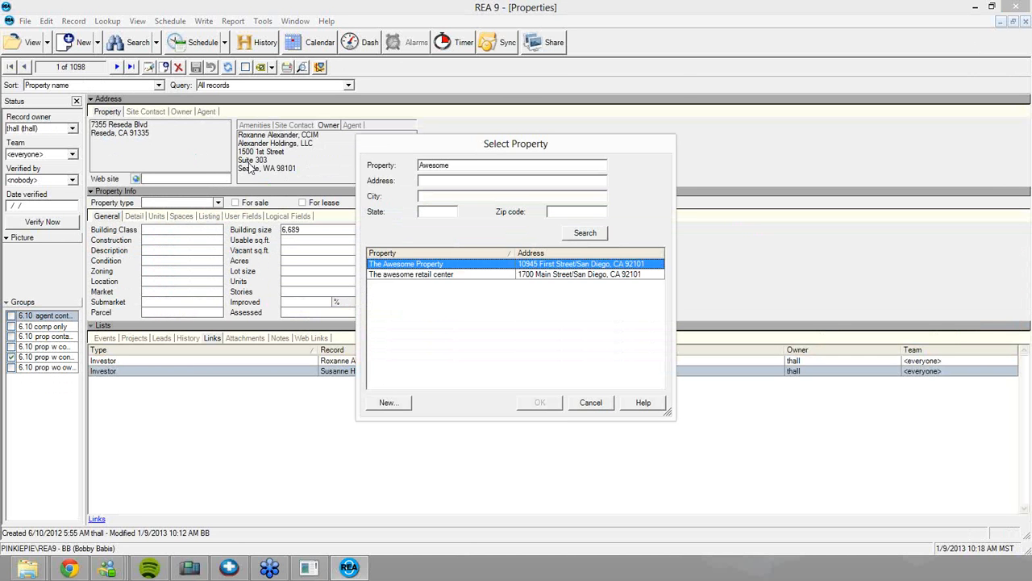
{"action": "double_click", "coordinate": [431, 276]}
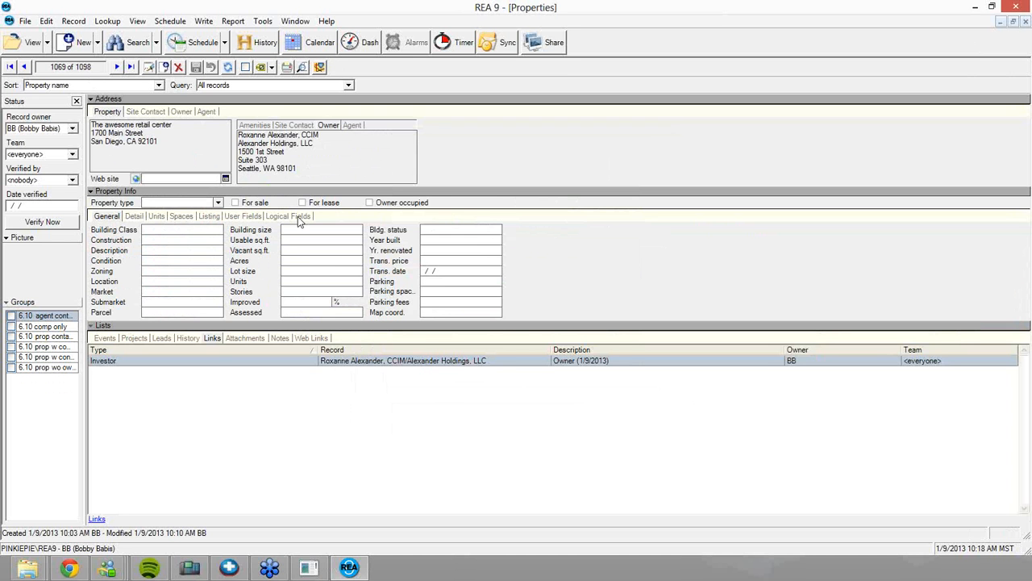
Look at the Spaces and Units lists, ending on the empty Spaces list
{"action": "left_click", "coordinate": [185, 217]}
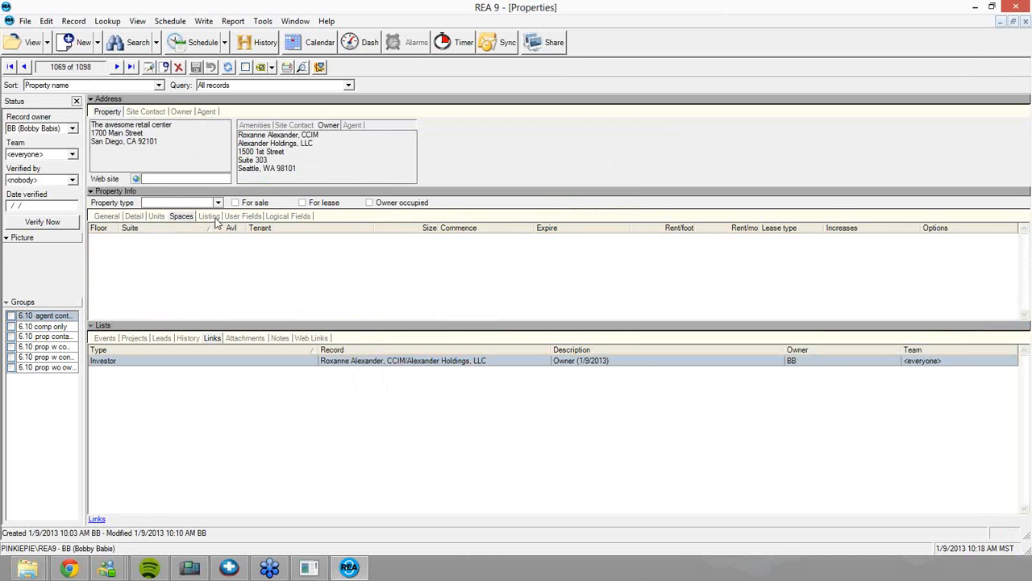
{"action": "left_click", "coordinate": [157, 218]}
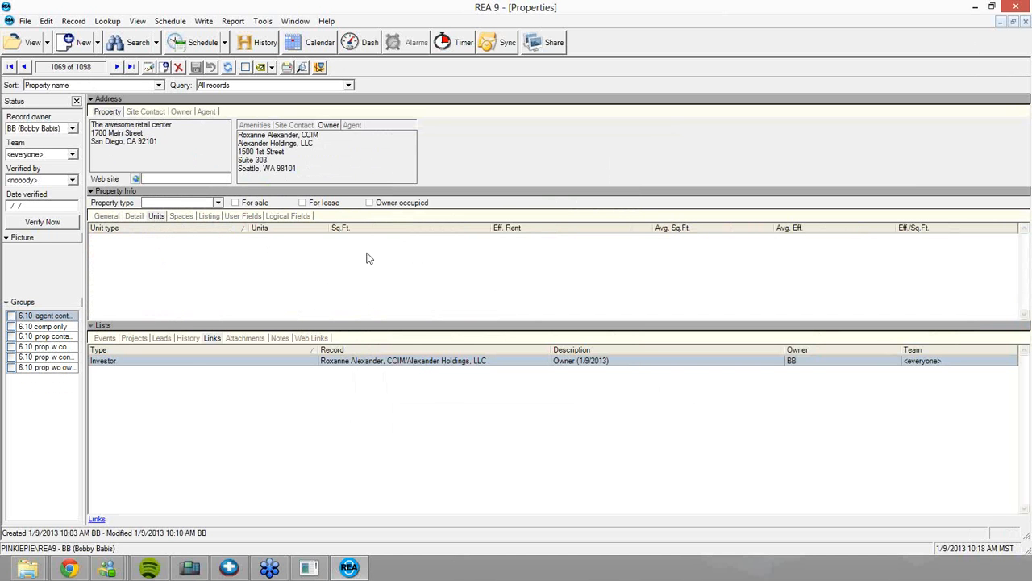
{"action": "left_click", "coordinate": [181, 217]}
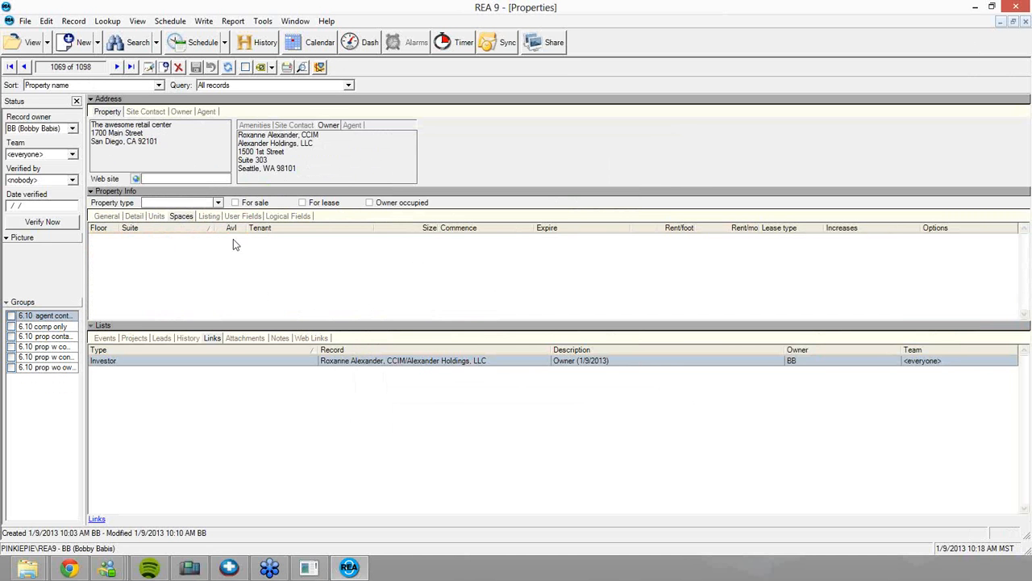
Create a new space on floor 1, suite 100, 1500 sq ft, marked not vacant
{"action": "right_click", "coordinate": [213, 249]}
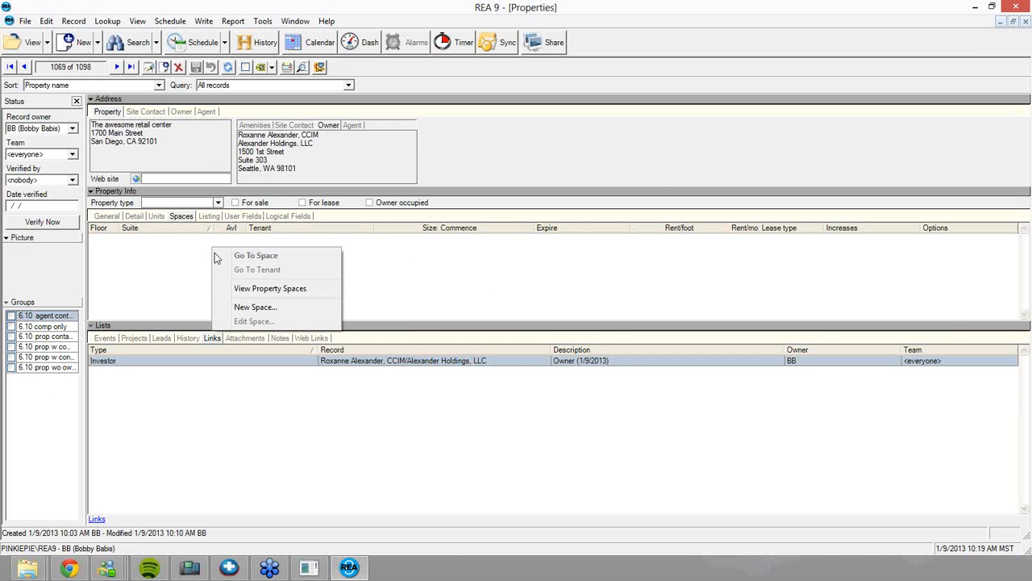
{"action": "left_click", "coordinate": [240, 307]}
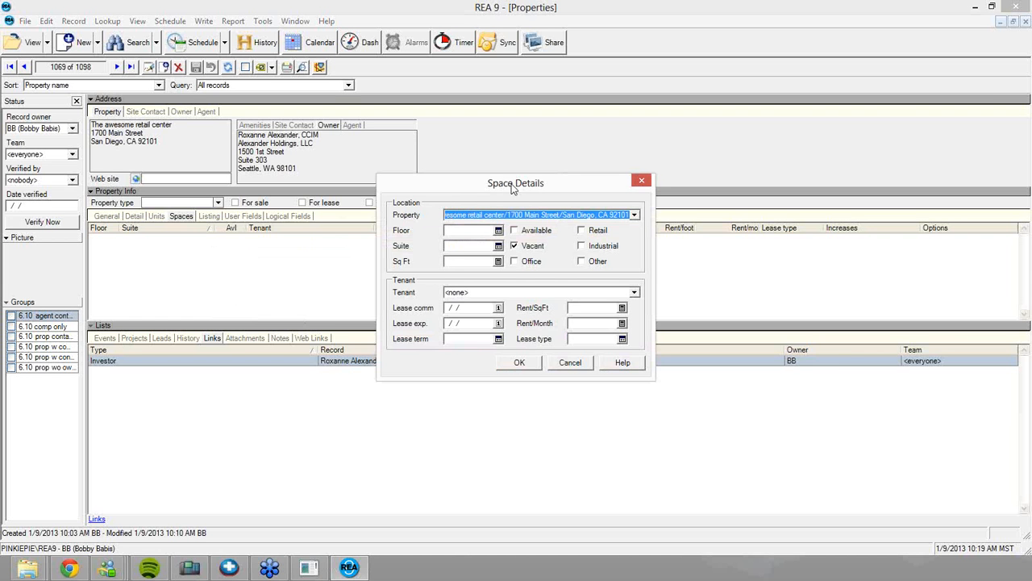
{"action": "left_click", "coordinate": [476, 230]}
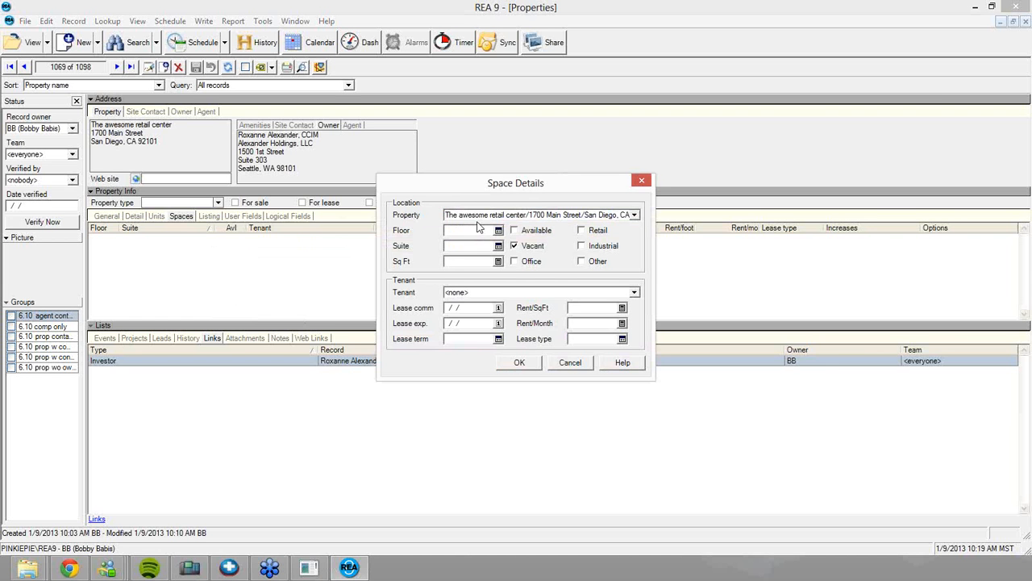
{"action": "type", "text": "1"}
{"action": "key", "text": "Tab"}
{"action": "type", "text": "100"}
{"action": "key", "text": "Tab"}
{"action": "type", "text": "1500"}
{"action": "left_click", "coordinate": [516, 247]}
Pick the tenant from a search across all contacts rather than tenants only
{"action": "left_click", "coordinate": [633, 293]}
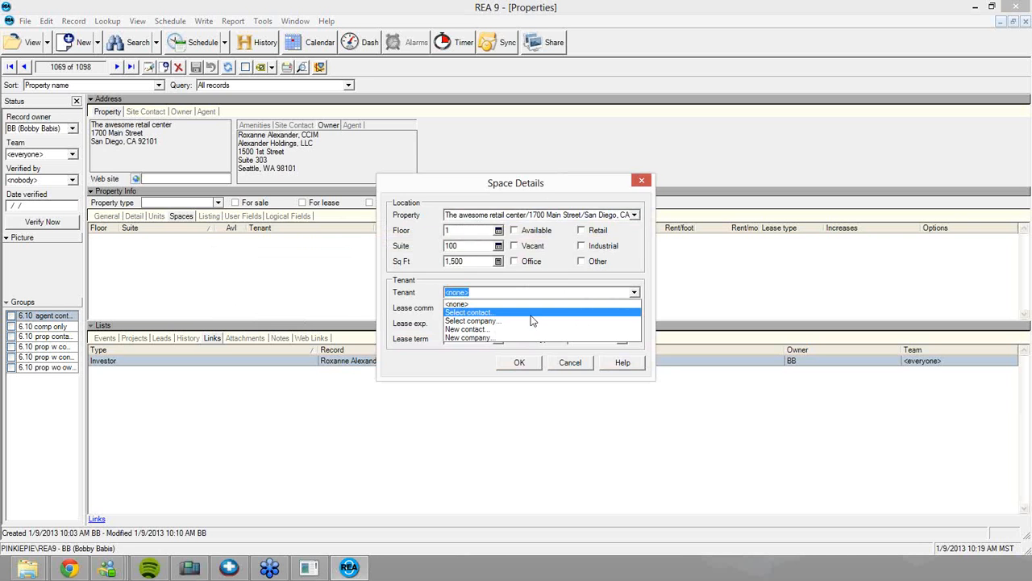
{"action": "left_click", "coordinate": [532, 314]}
{"action": "left_click", "coordinate": [482, 258]}
{"action": "left_click", "coordinate": [476, 273]}
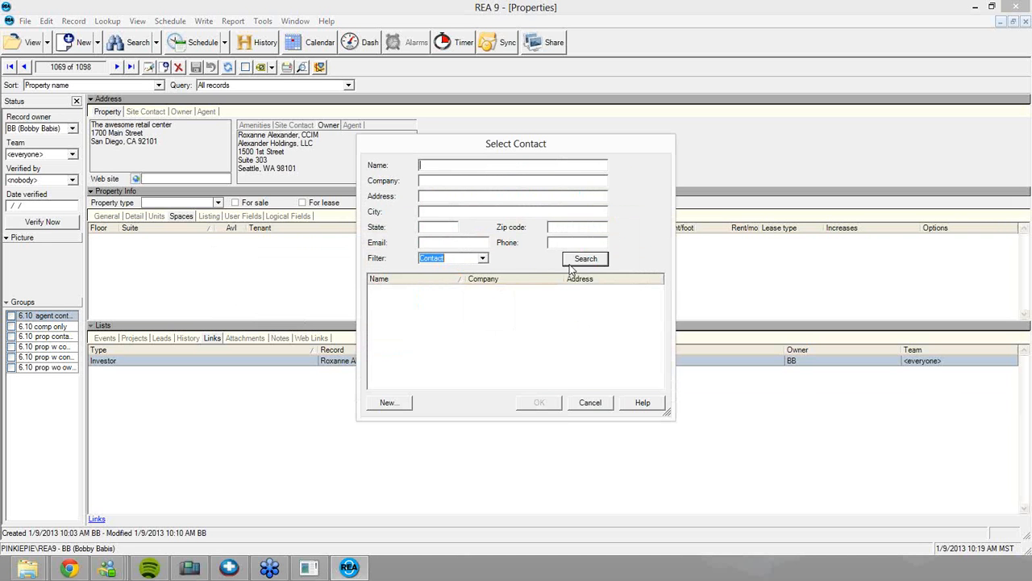
{"action": "left_click", "coordinate": [573, 263]}
{"action": "left_click_drag", "start_coordinate": [660, 290], "coordinate": [666, 346]}
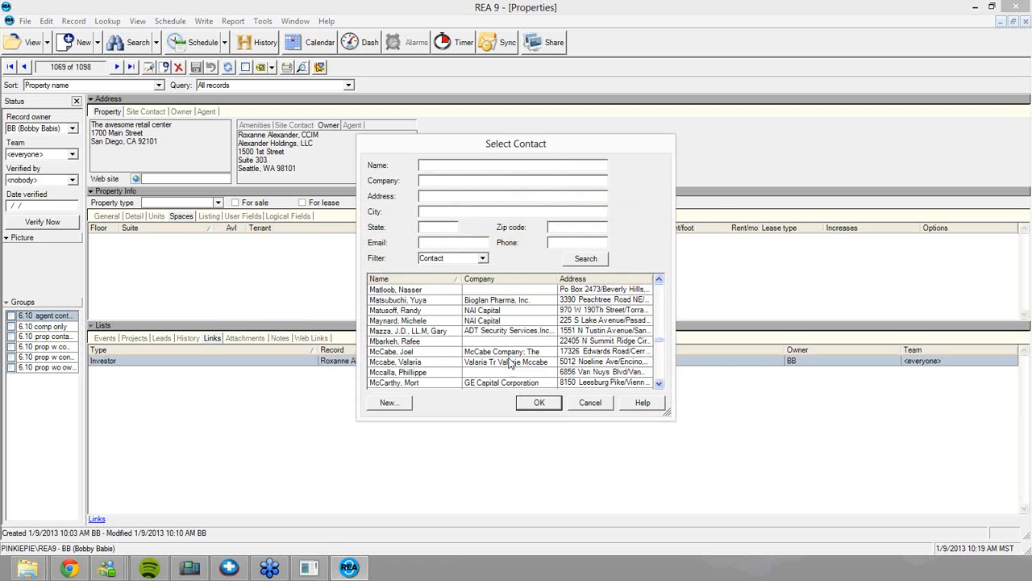
{"action": "double_click", "coordinate": [457, 353]}
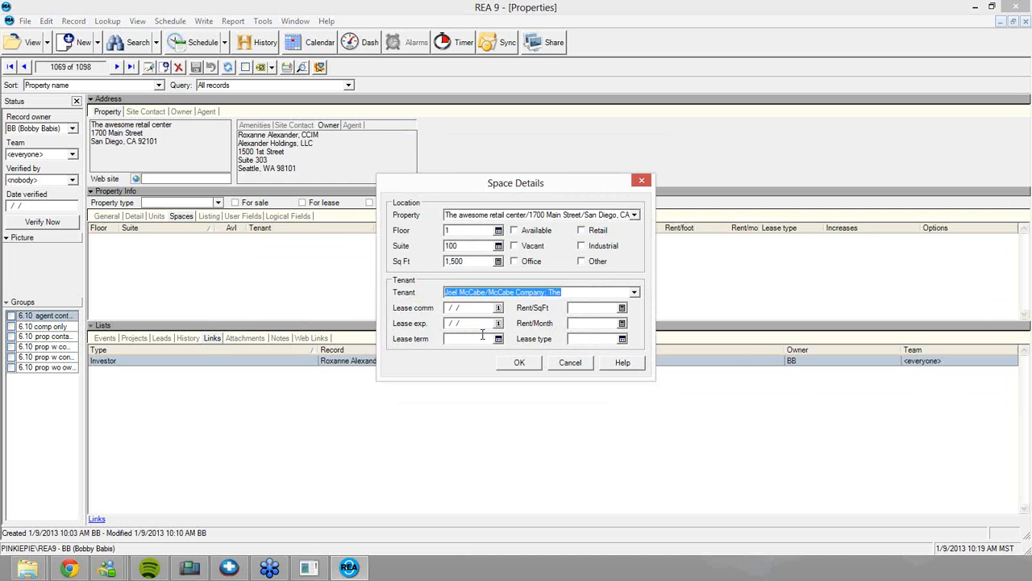
Keep the current tenant and set the lease dates from 1/9/2013 to 1/9/2018
{"action": "left_click", "coordinate": [614, 295]}
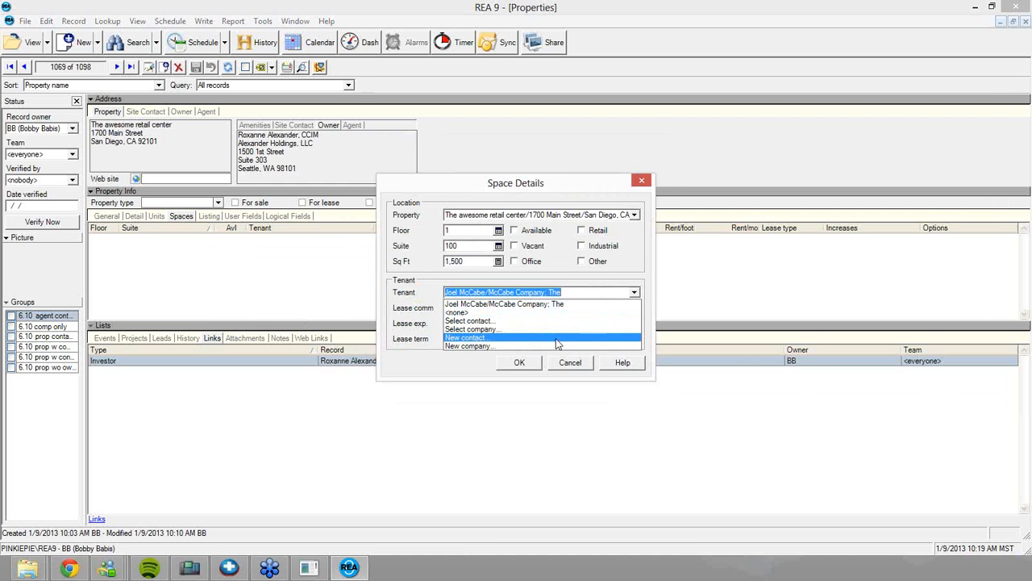
{"action": "left_click", "coordinate": [635, 292]}
{"action": "left_click", "coordinate": [473, 308]}
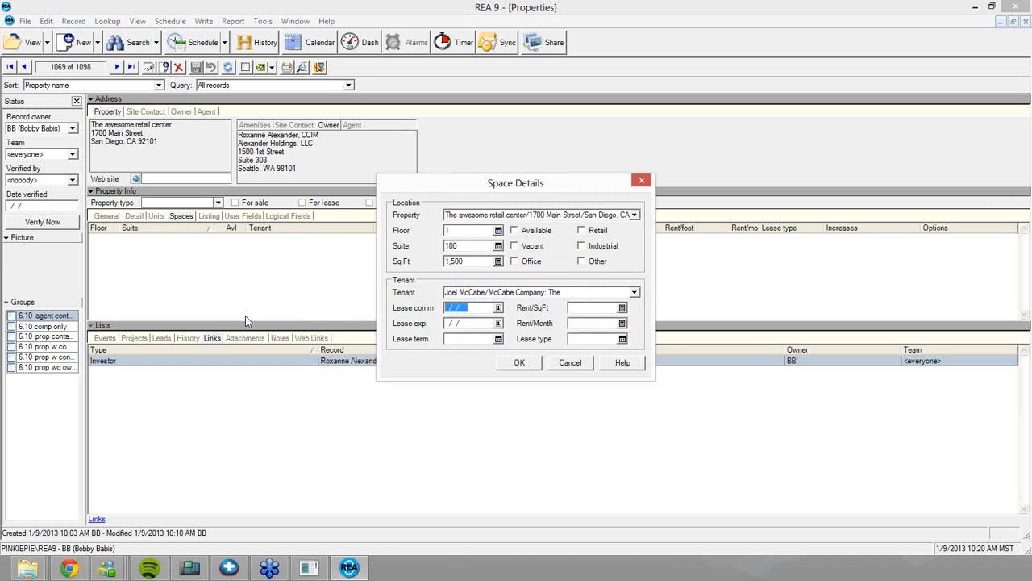
{"action": "key", "text": "t"}
{"action": "key", "text": "Tab"}
{"action": "key", "text": "t"}
{"action": "left_click", "coordinate": [475, 323]}
{"action": "type", "text": "872"}
Enter a 60-month term, $2.27/sq ft, monthly rent 2.27*1500, Double Net type, and save
{"action": "key", "text": "BackSpace"}
{"action": "key", "text": "BackSpace"}
{"action": "type", "text": "60"}
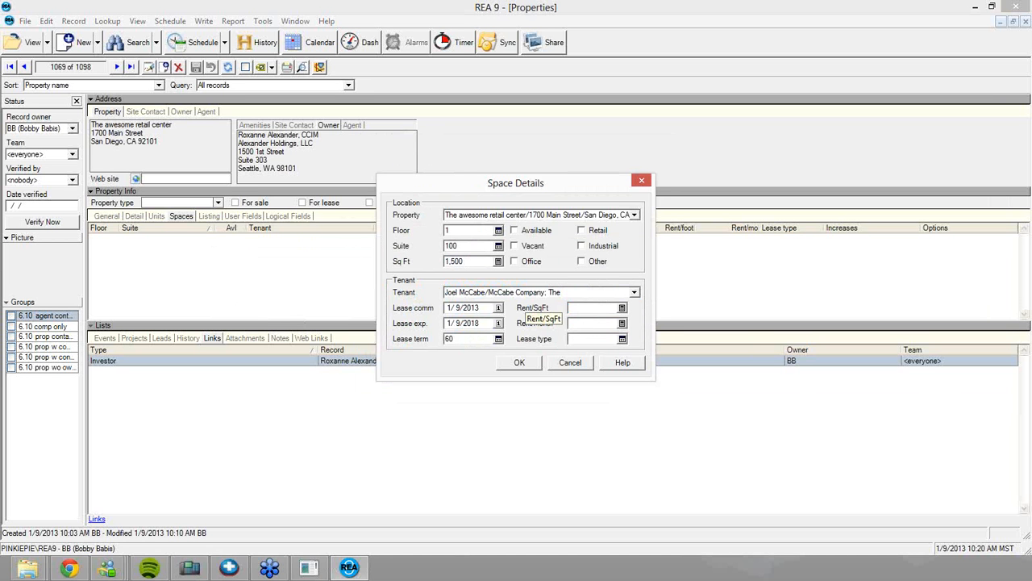
{"action": "type", "text": "2.27"}
{"action": "key", "text": "Tab"}
{"action": "type", "text": "2.27"}
{"action": "type", "text": "*1"}
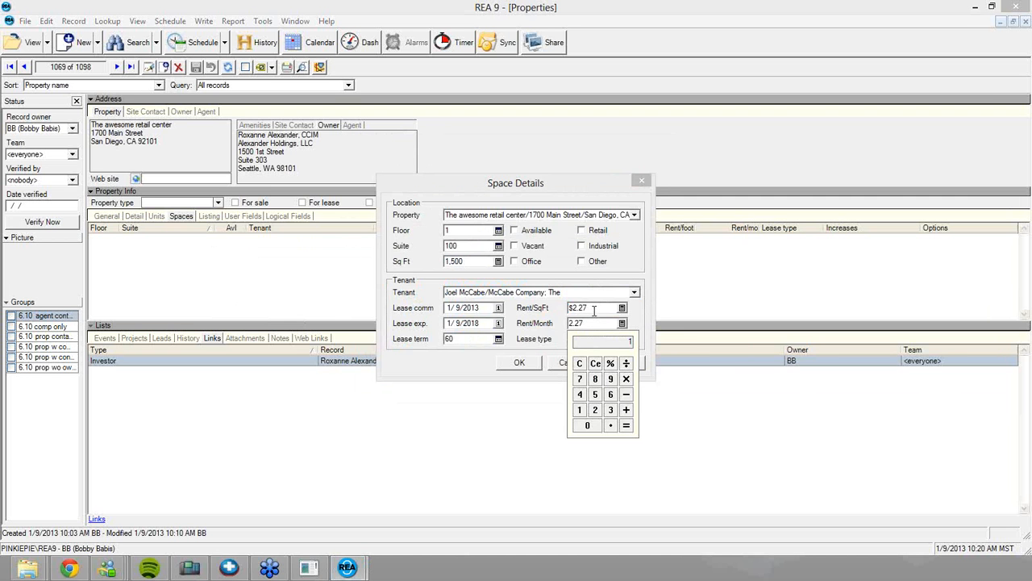
{"action": "type", "text": "500"}
{"action": "key", "text": "Return"}
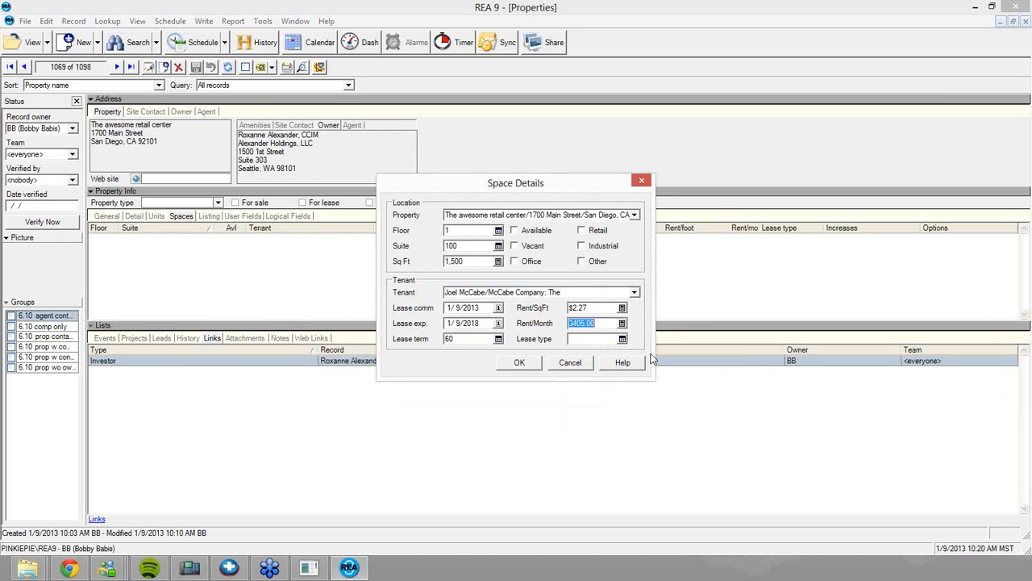
{"action": "key", "text": "Tab"}
{"action": "left_click", "coordinate": [623, 340]}
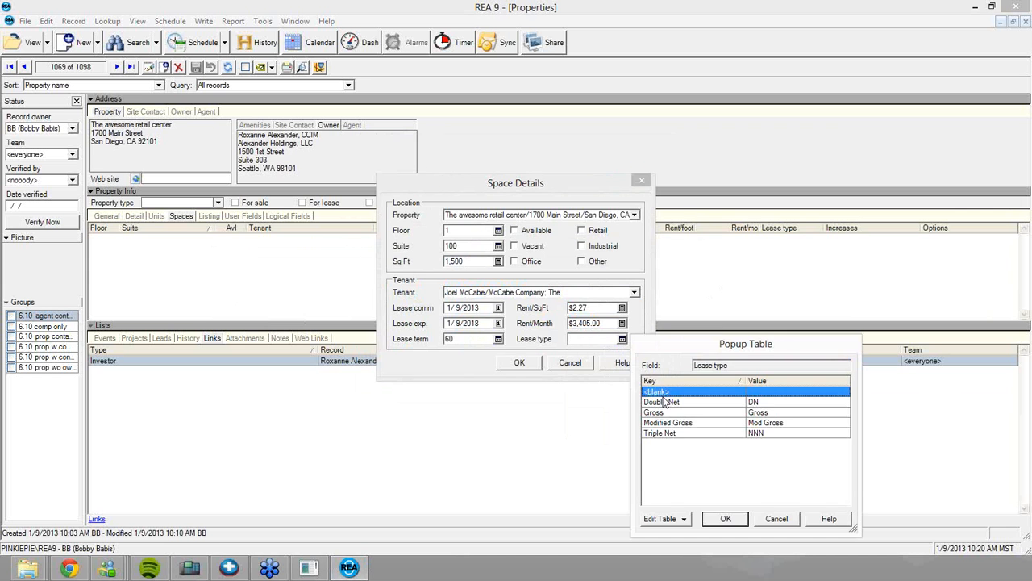
{"action": "double_click", "coordinate": [663, 403]}
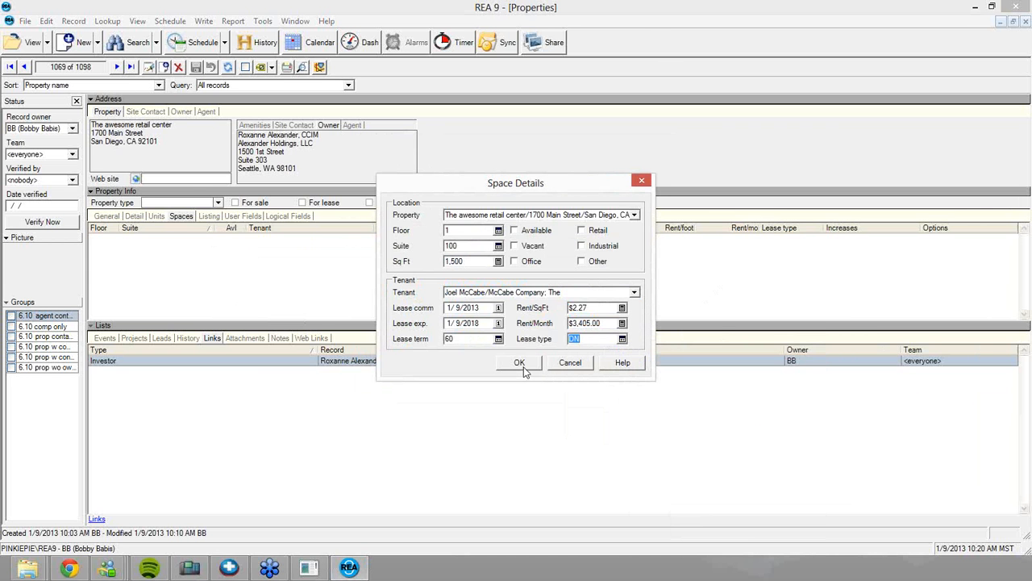
{"action": "left_click", "coordinate": [523, 363]}
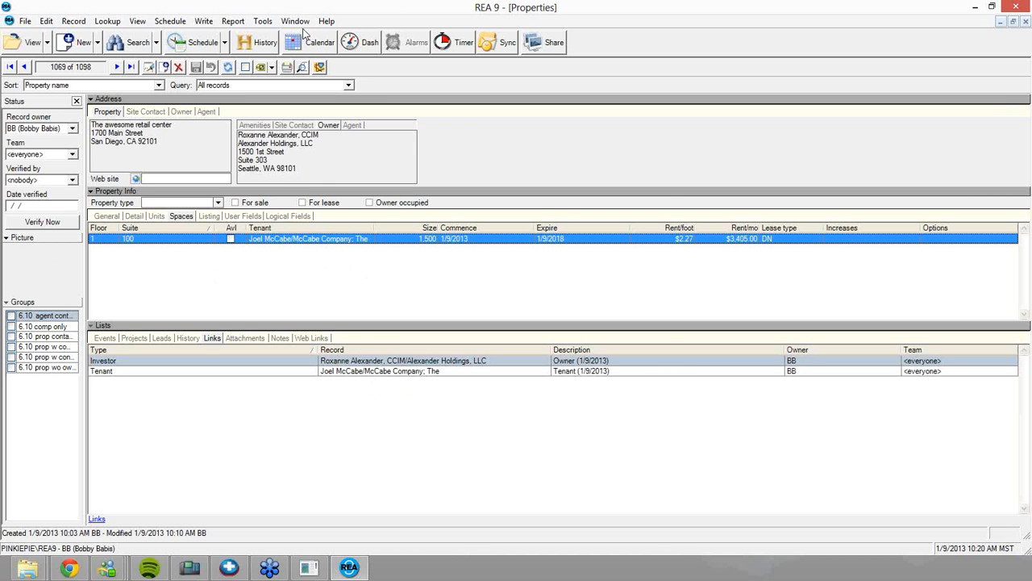
{"action": "key", "text": "ctrl+l"}
{"action": "type", "text": "McCabe"}
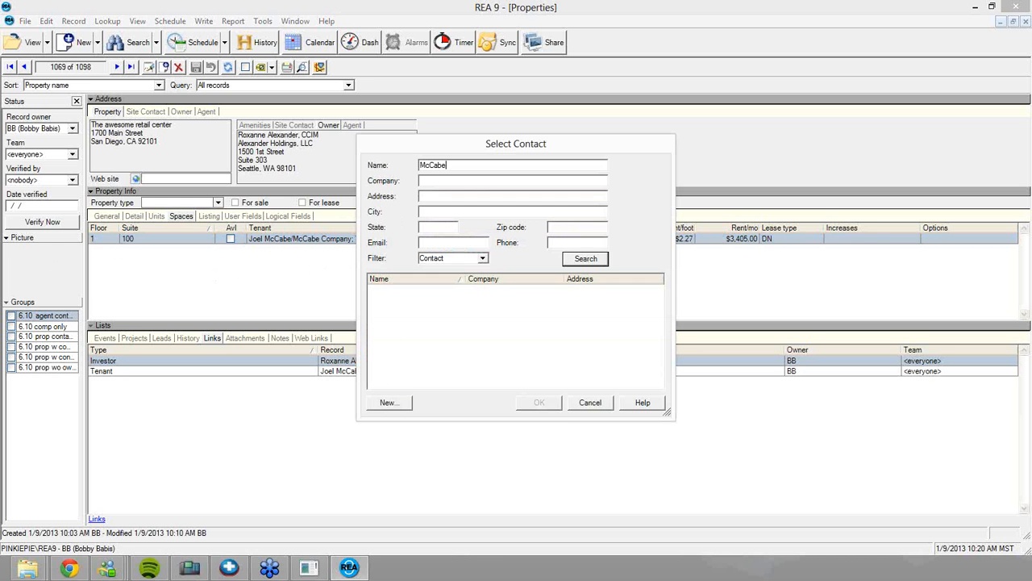
{"action": "key", "text": "Return"}
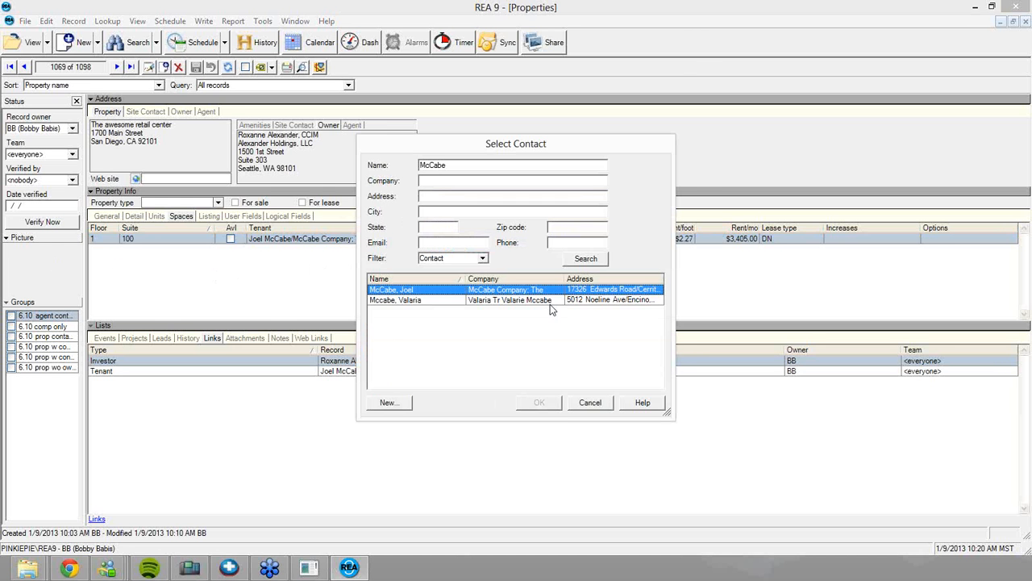
{"action": "left_click", "coordinate": [556, 402]}
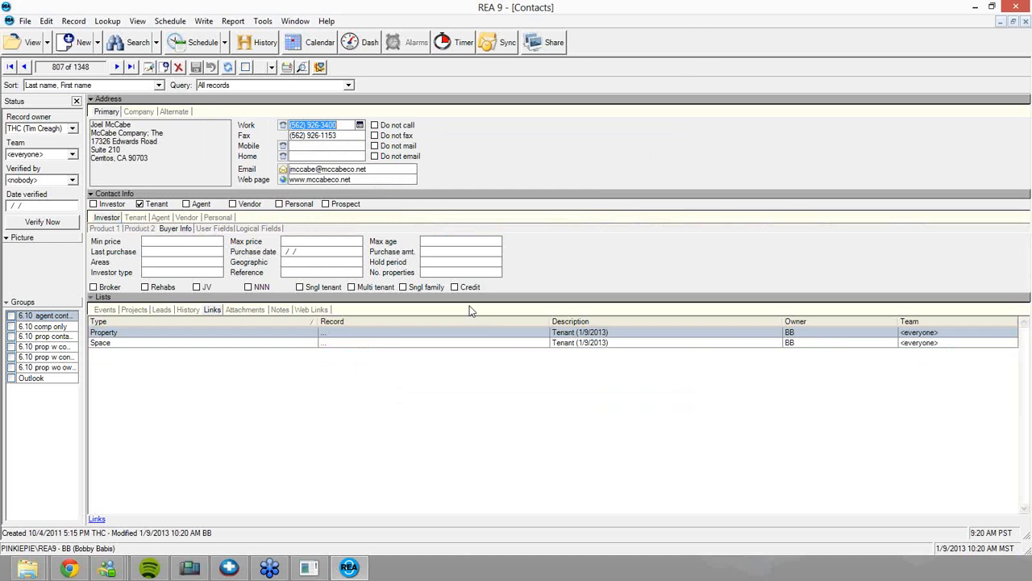
{"action": "left_click", "coordinate": [136, 218]}
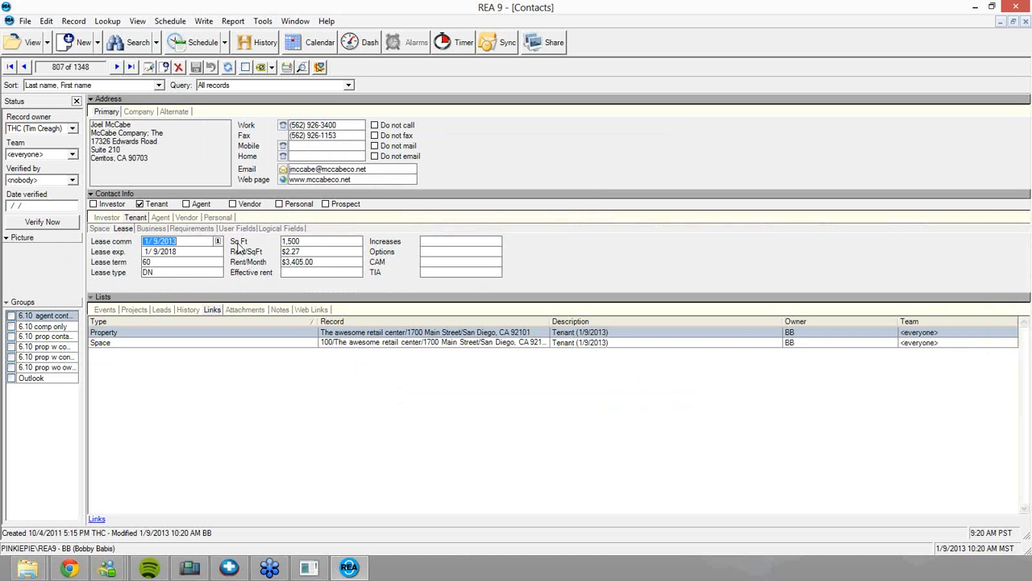
{"action": "left_click", "coordinate": [98, 229]}
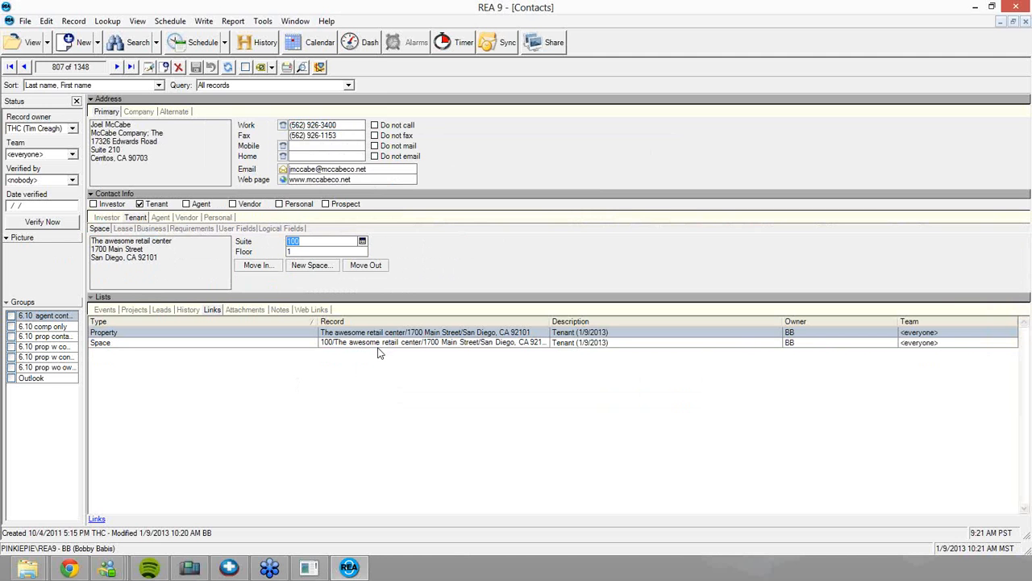
{"action": "left_click", "coordinate": [309, 23]}
{"action": "left_click", "coordinate": [321, 98]}
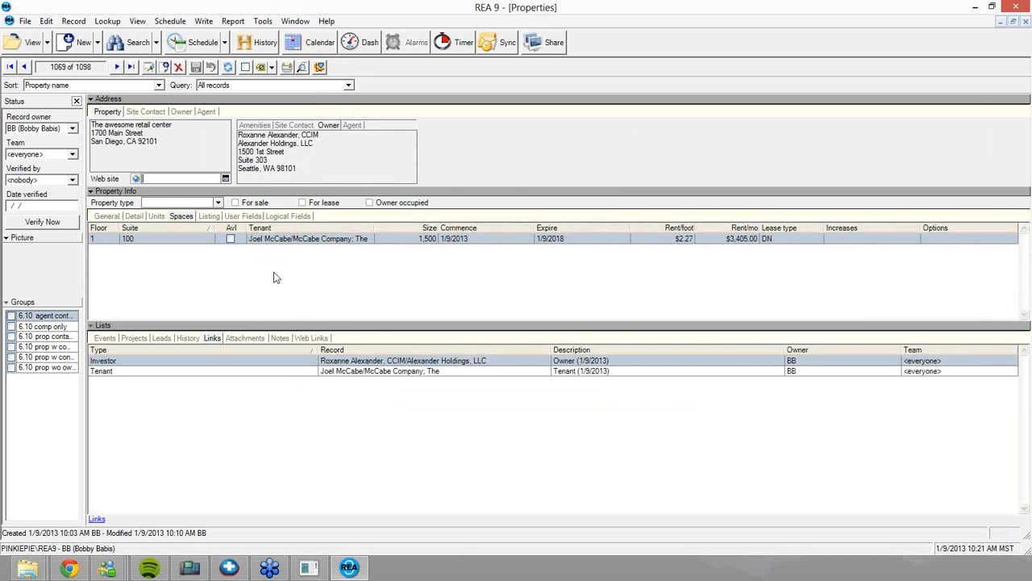
Review Building Class, Construction and Building size on General, then show Detail fields and a caption's options
{"action": "left_click", "coordinate": [107, 217]}
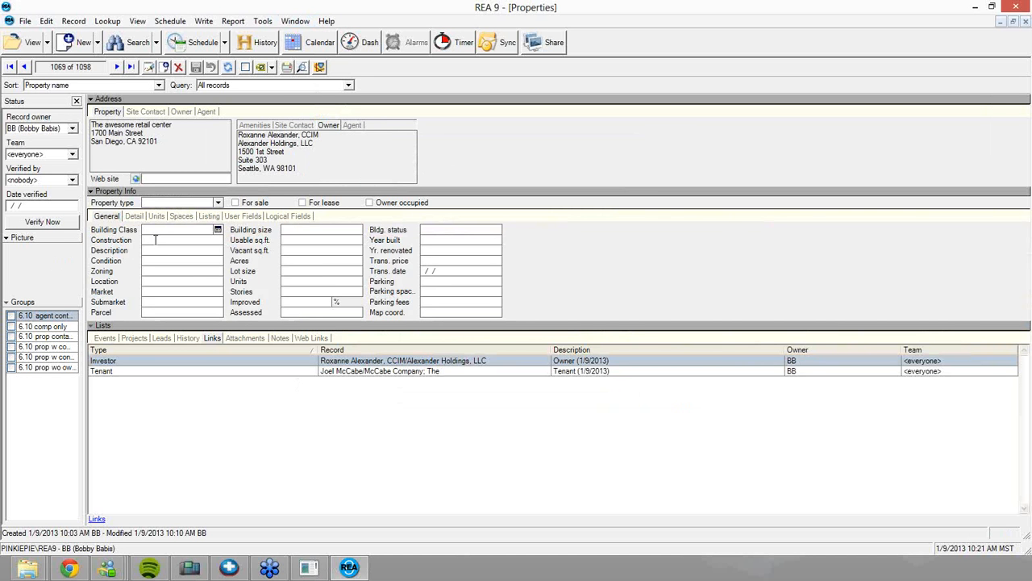
{"action": "left_click", "coordinate": [163, 232]}
{"action": "left_click", "coordinate": [158, 240]}
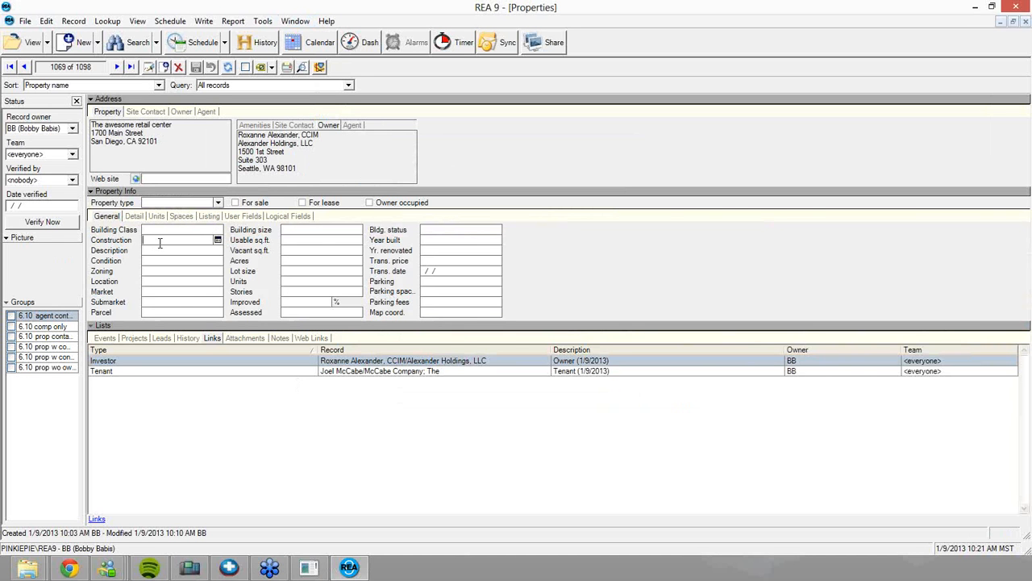
{"action": "left_click", "coordinate": [301, 231]}
{"action": "left_click", "coordinate": [140, 217]}
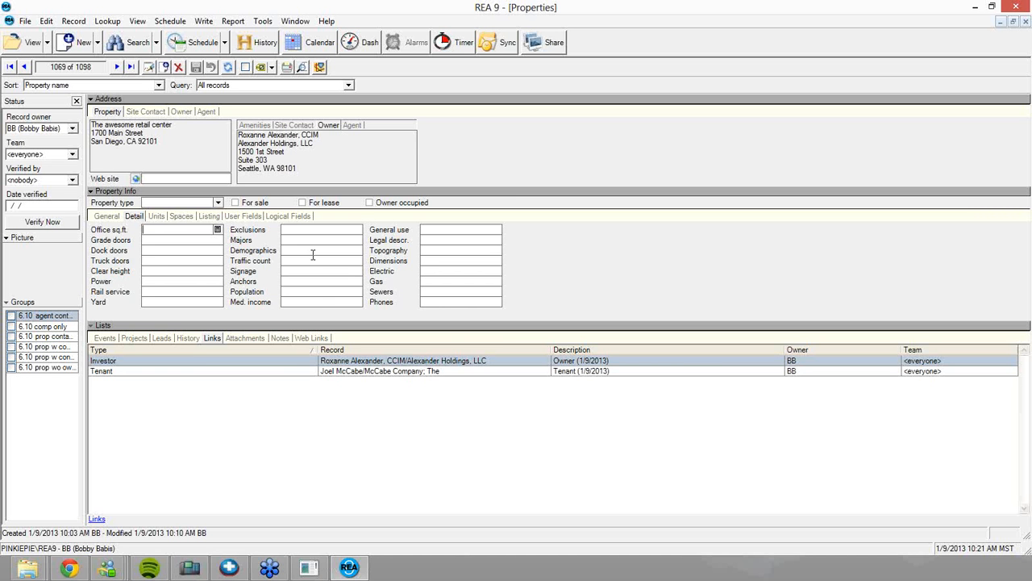
{"action": "right_click", "coordinate": [253, 230]}
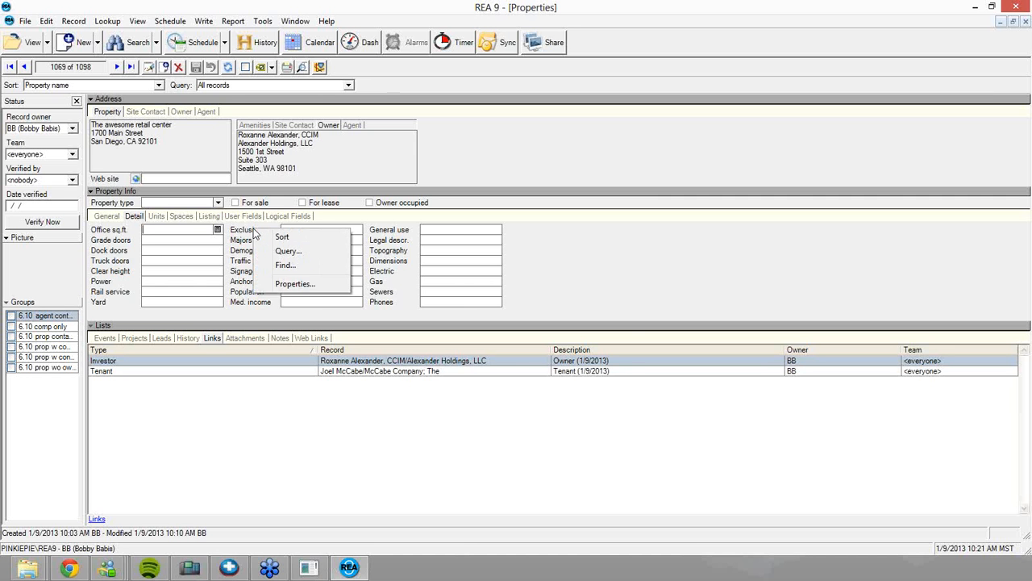
Change the Exclusions field's caption to 'Something Else' in its Properties
{"action": "left_click", "coordinate": [295, 284]}
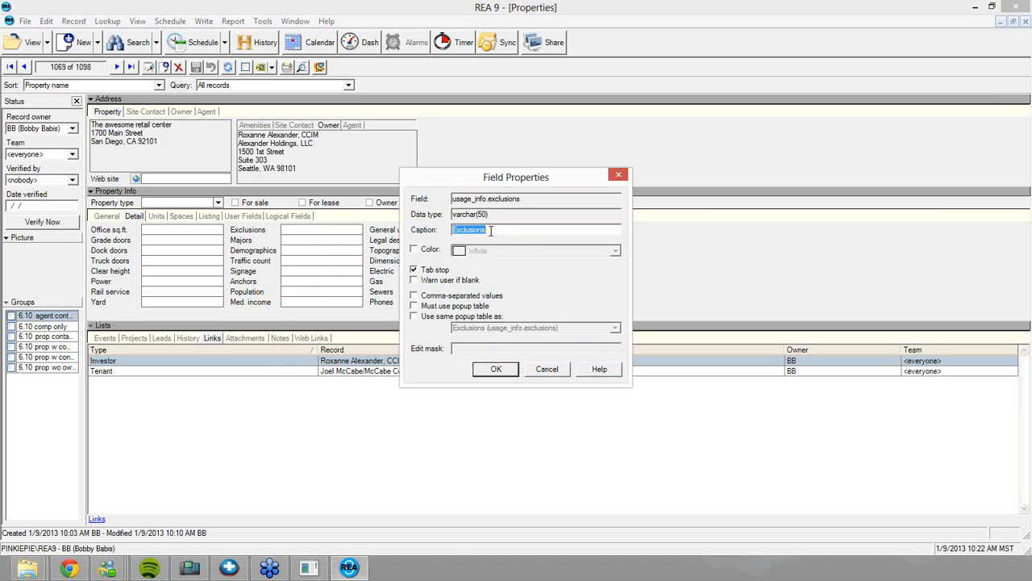
{"action": "type", "text": "Something Else"}
{"action": "left_click", "coordinate": [497, 371]}
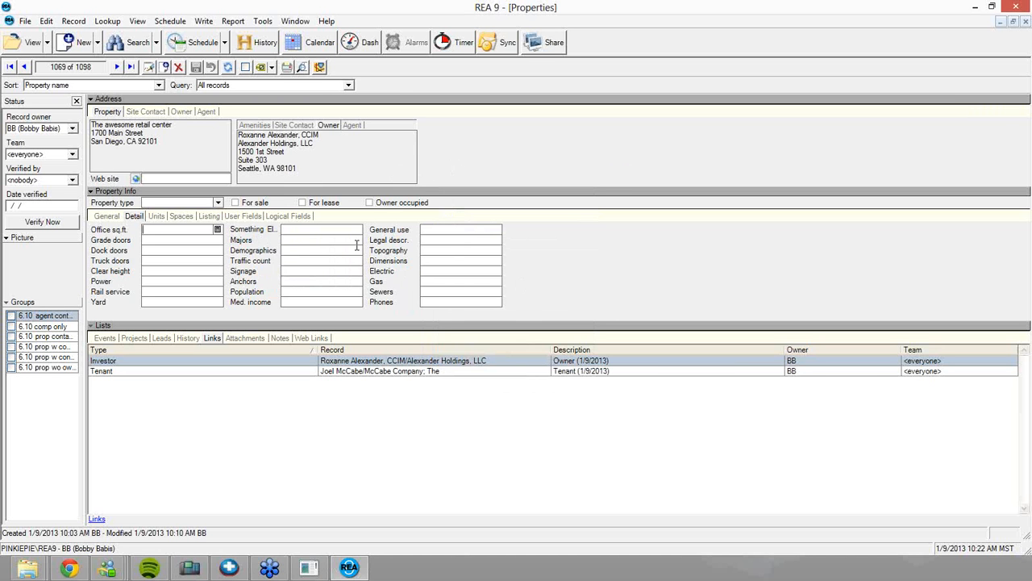
Browse the User Fields and Logical Fields tabs, then return to the General fields
{"action": "left_click", "coordinate": [107, 216]}
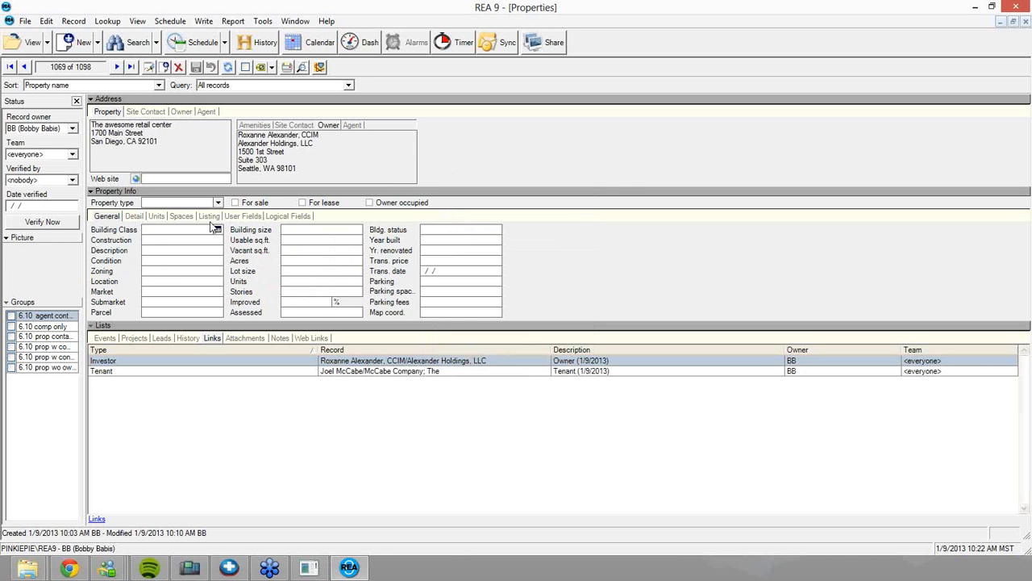
{"action": "left_click", "coordinate": [239, 218]}
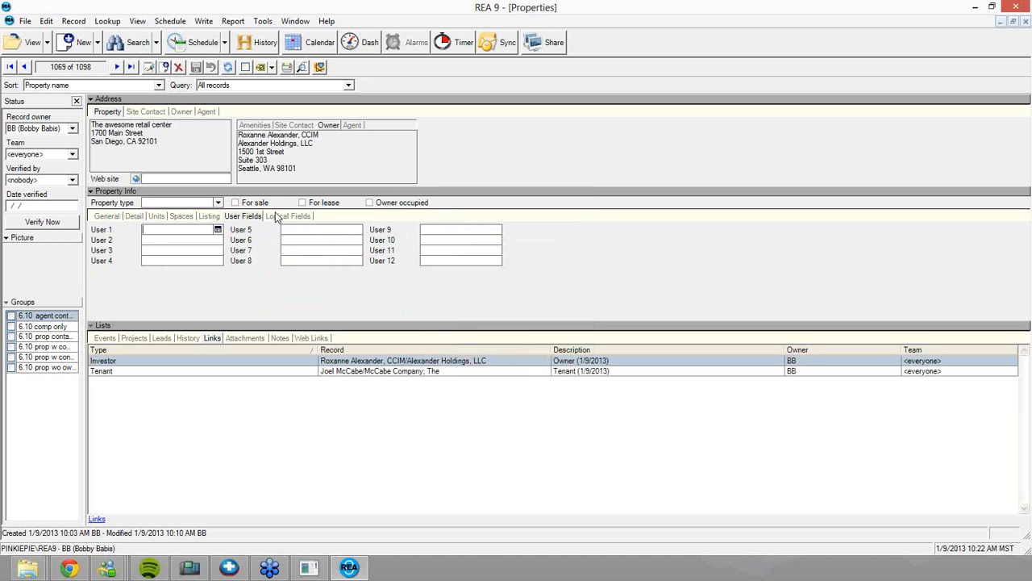
{"action": "left_click", "coordinate": [276, 218]}
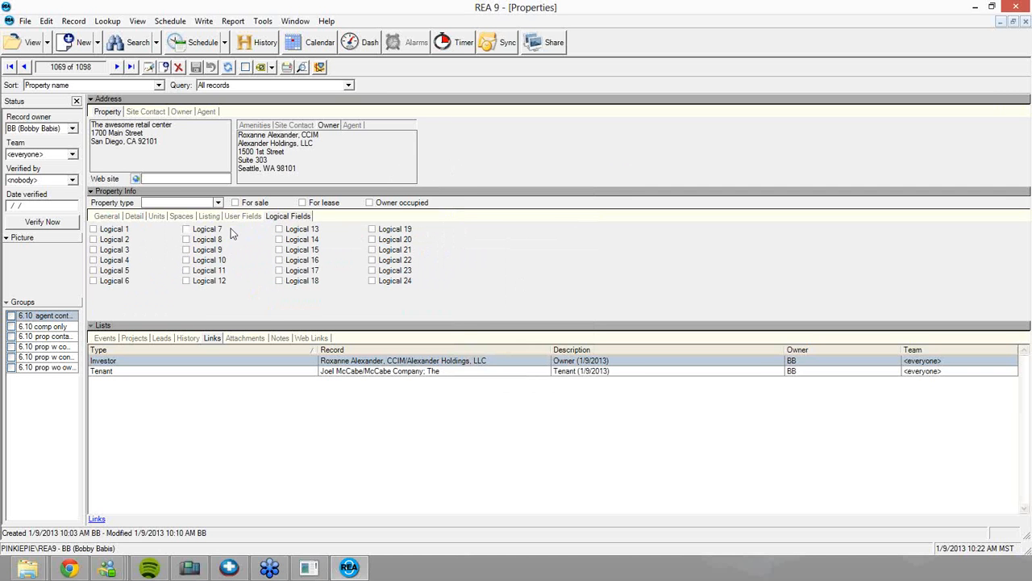
{"action": "left_click", "coordinate": [242, 216]}
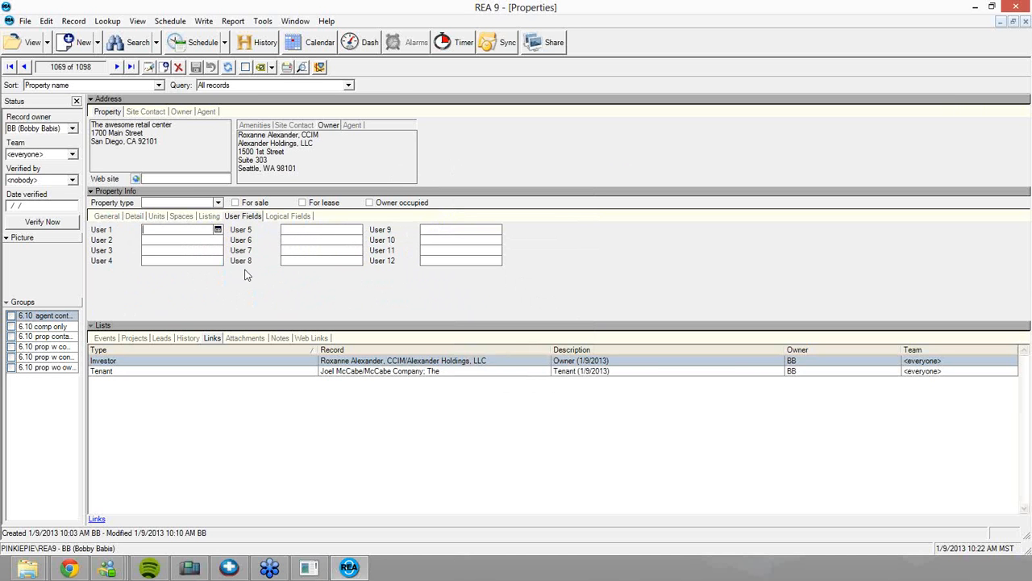
{"action": "left_click", "coordinate": [186, 234]}
{"action": "left_click", "coordinate": [104, 218]}
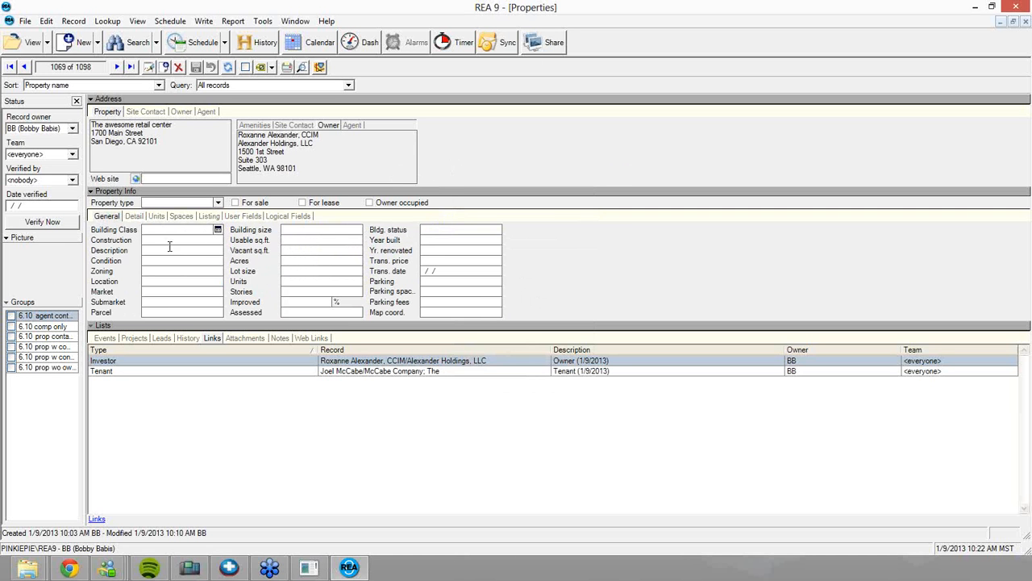
{"action": "right_click", "coordinate": [247, 234]}
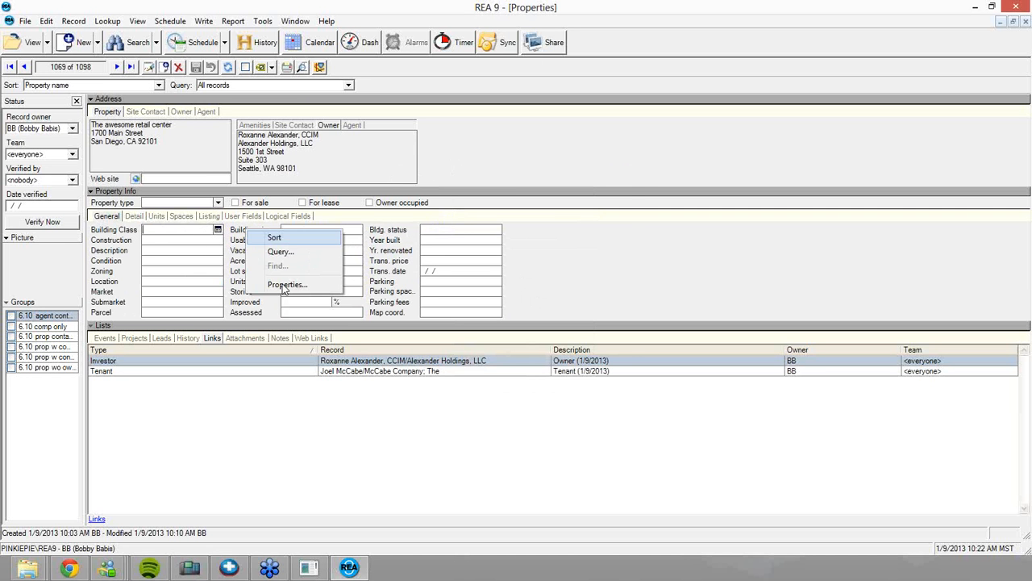
{"action": "left_click", "coordinate": [287, 285]}
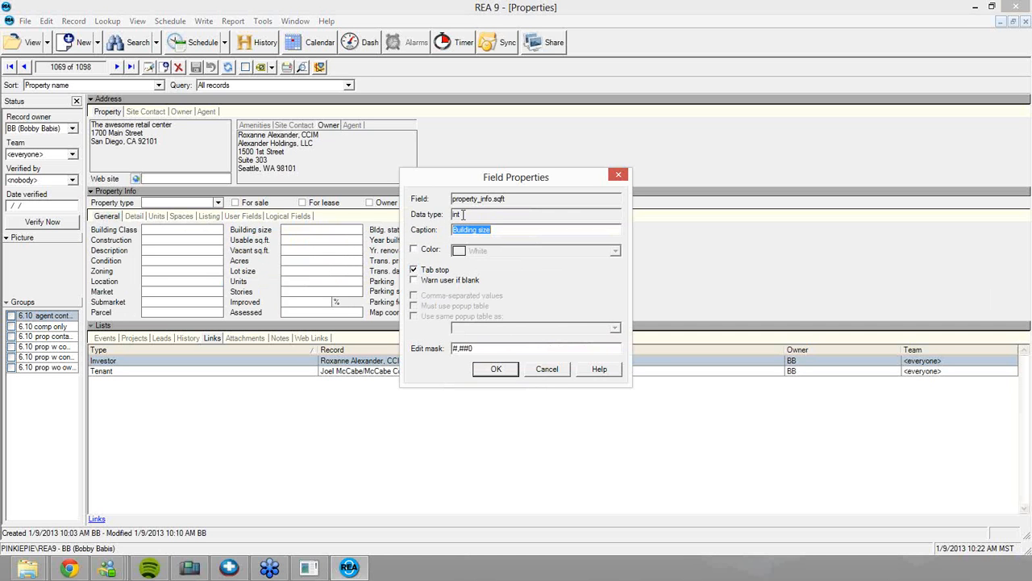
{"action": "key", "text": "shift+Tab"}
{"action": "left_click", "coordinate": [481, 216]}
{"action": "left_click", "coordinate": [564, 369]}
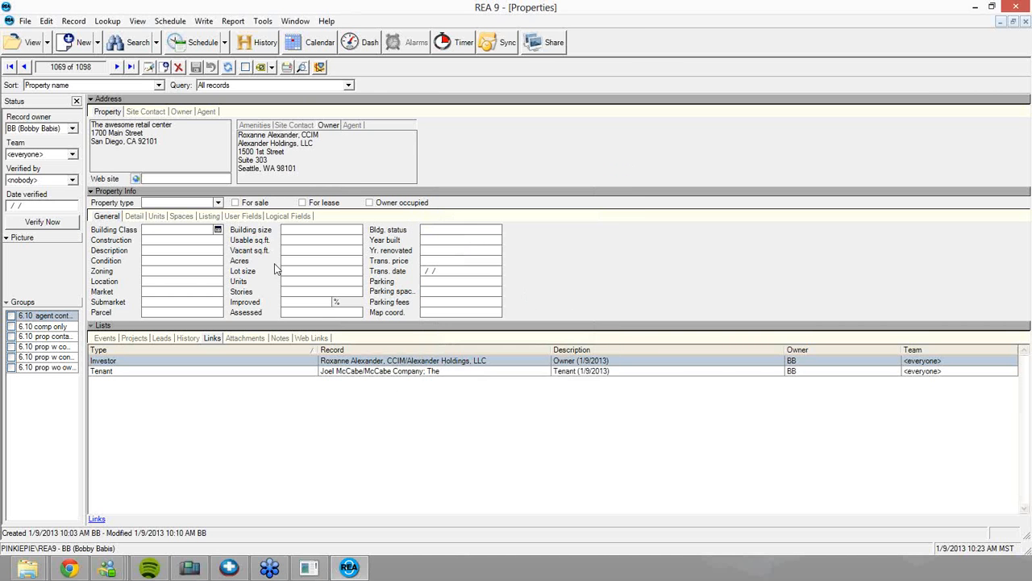
Inspect the Acres field's properties and close them without changes
{"action": "right_click", "coordinate": [247, 264]}
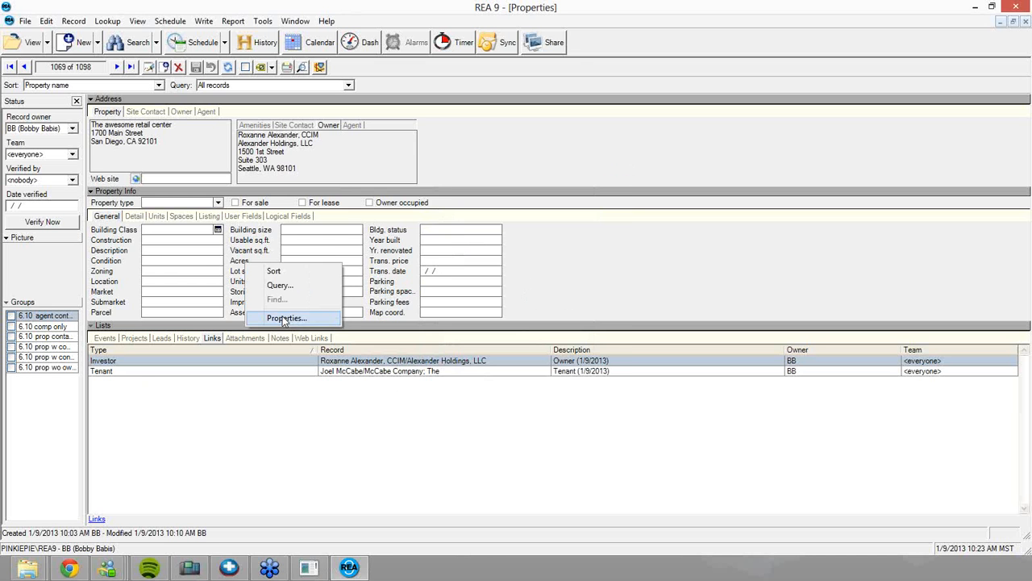
{"action": "left_click", "coordinate": [284, 319]}
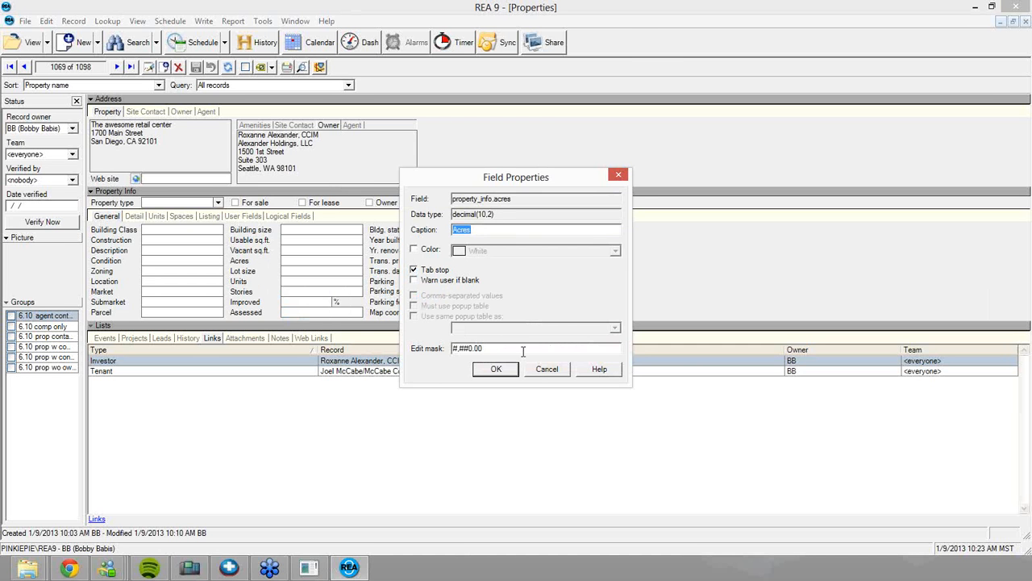
{"action": "left_click", "coordinate": [540, 372]}
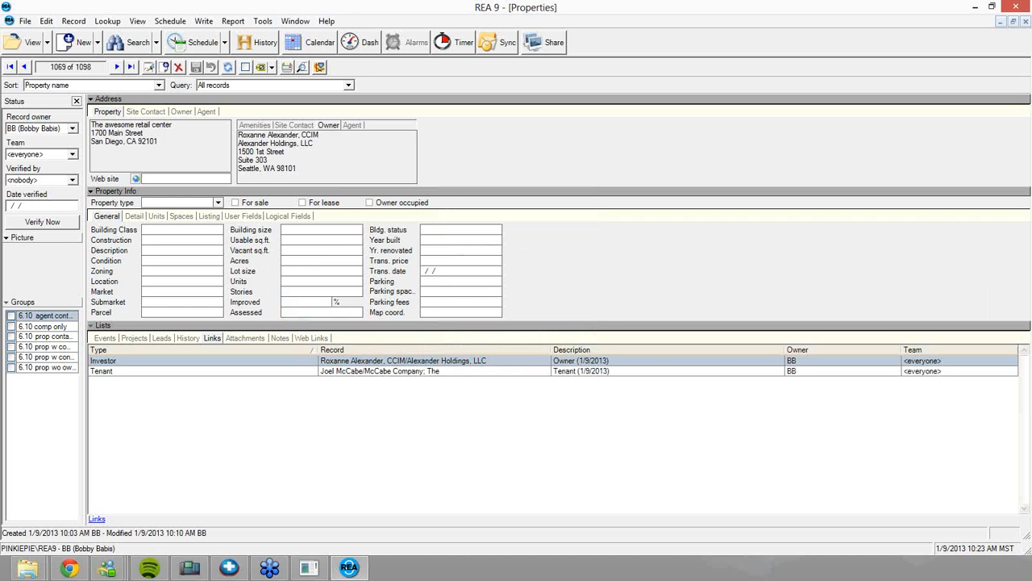
Enter 5.55 in both Acres and Building size
{"action": "left_click", "coordinate": [317, 259]}
{"action": "type", "text": "5.55"}
{"action": "key", "text": "Tab"}
{"action": "key", "text": "shift+Tab"}
{"action": "key", "text": "shift+Tab"}
{"action": "key", "text": "shift+Tab"}
{"action": "key", "text": "shift+Tab"}
{"action": "type", "text": "5.55"}
{"action": "key", "text": "Tab"}
Check the Map coord. field settings (varchar(25)) and close them without changes
{"action": "right_click", "coordinate": [271, 256]}
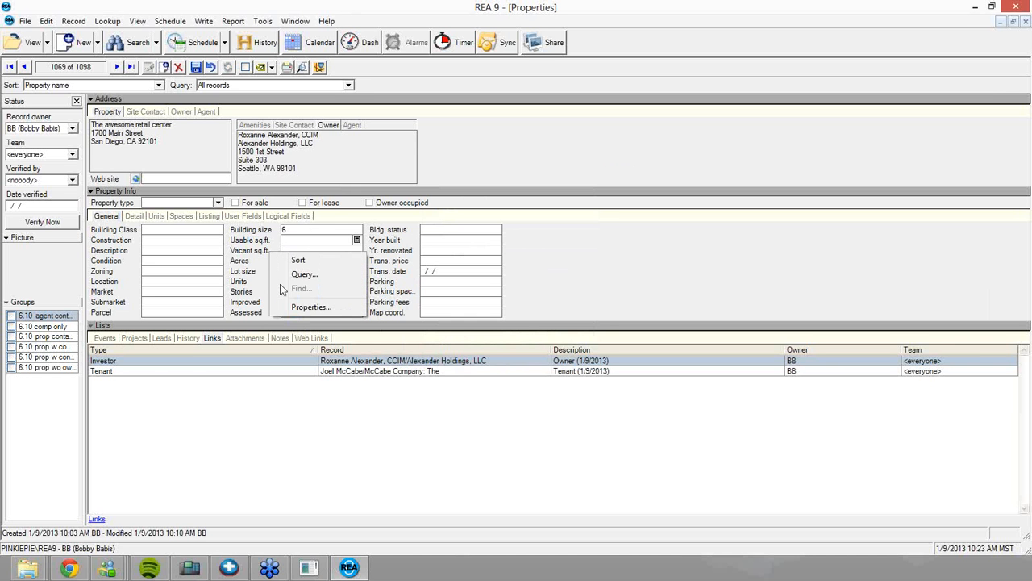
{"action": "left_click", "coordinate": [457, 292]}
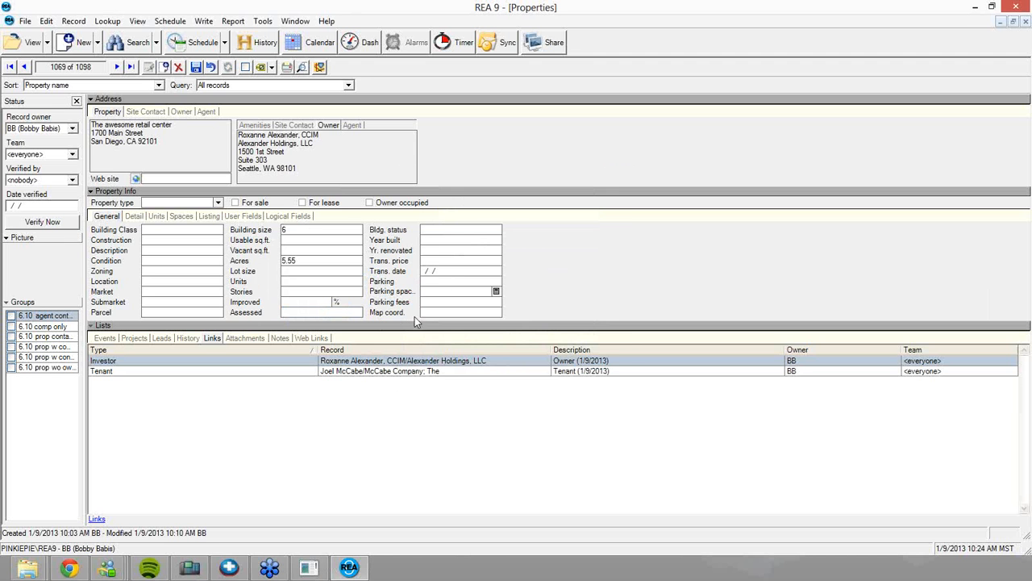
{"action": "right_click", "coordinate": [424, 312]}
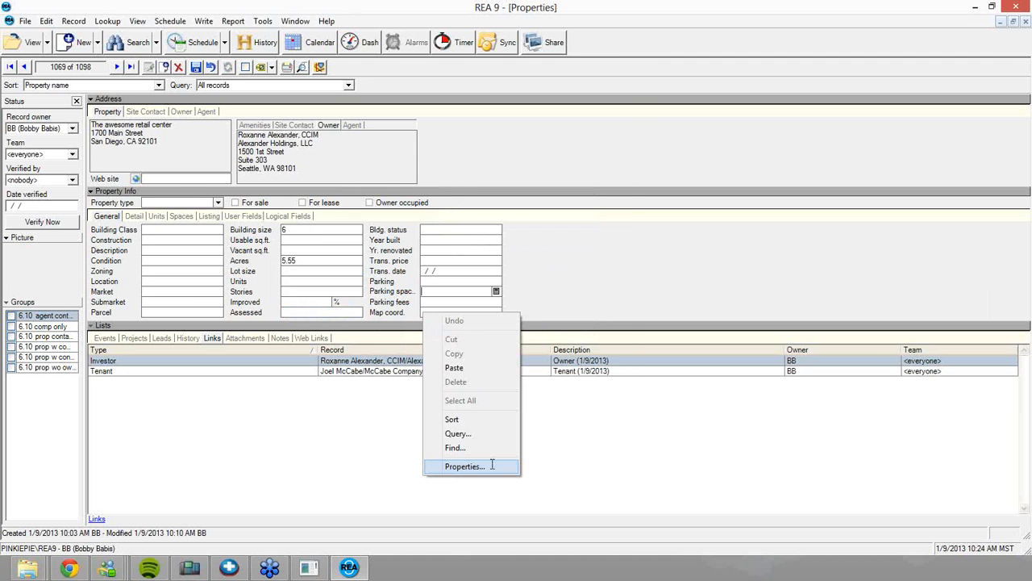
{"action": "left_click", "coordinate": [525, 465]}
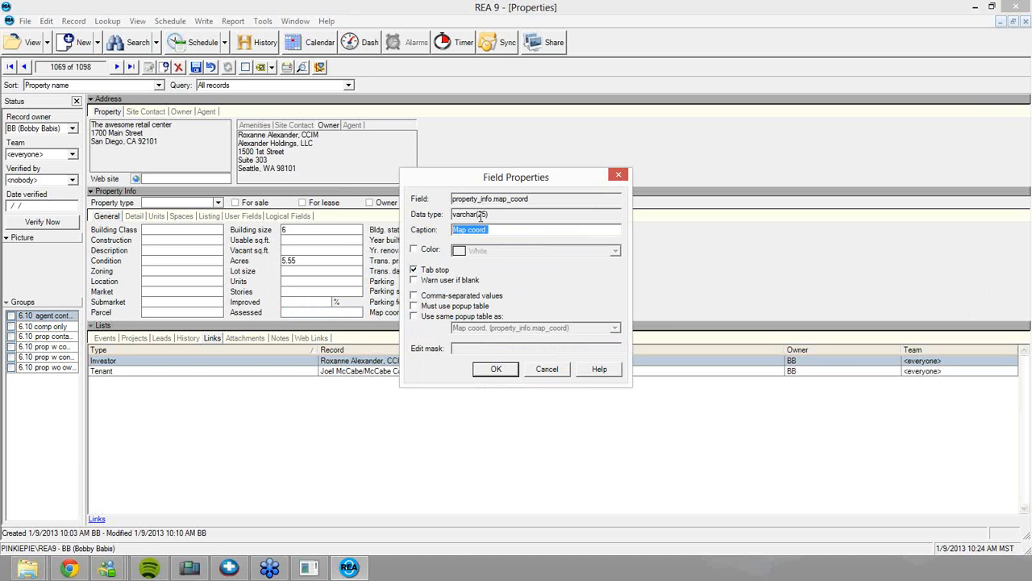
{"action": "left_click_drag", "start_coordinate": [478, 215], "coordinate": [500, 213]}
{"action": "left_click", "coordinate": [547, 370]}
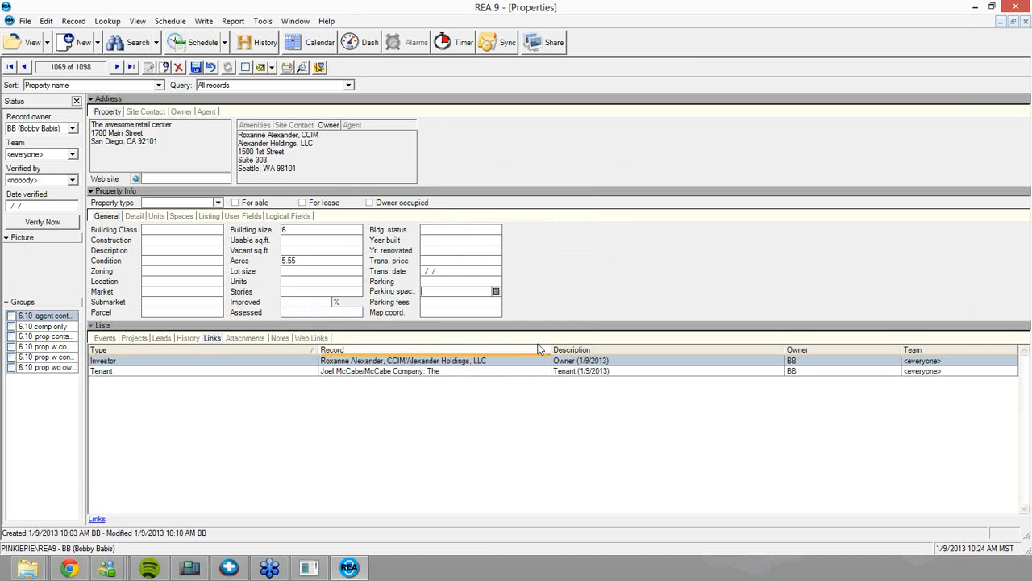
Leave the For lease settings unchanged, toggle For lease on and off, then show Logical Fields
{"action": "right_click", "coordinate": [337, 210]}
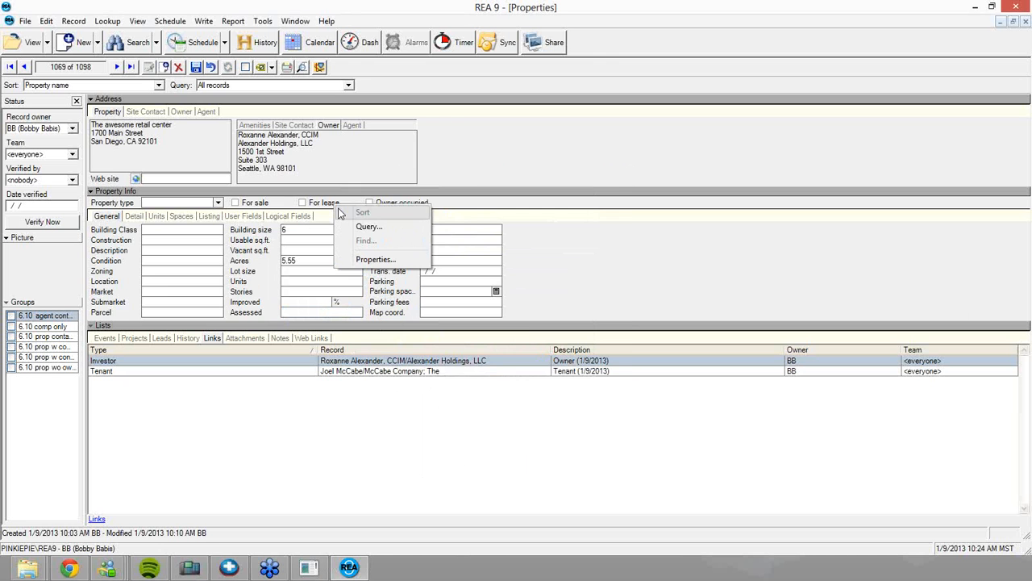
{"action": "left_click", "coordinate": [388, 263]}
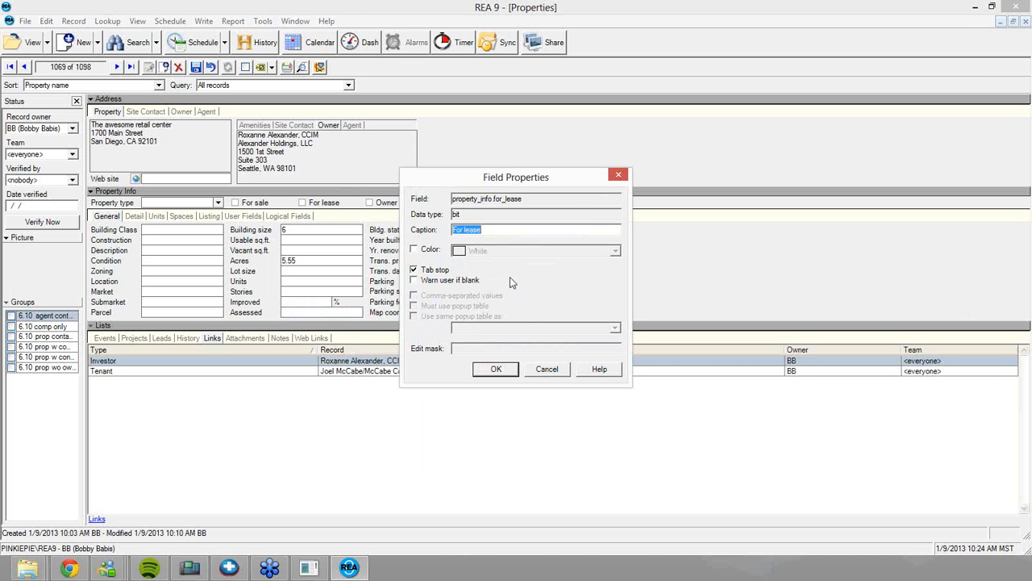
{"action": "left_click", "coordinate": [549, 368]}
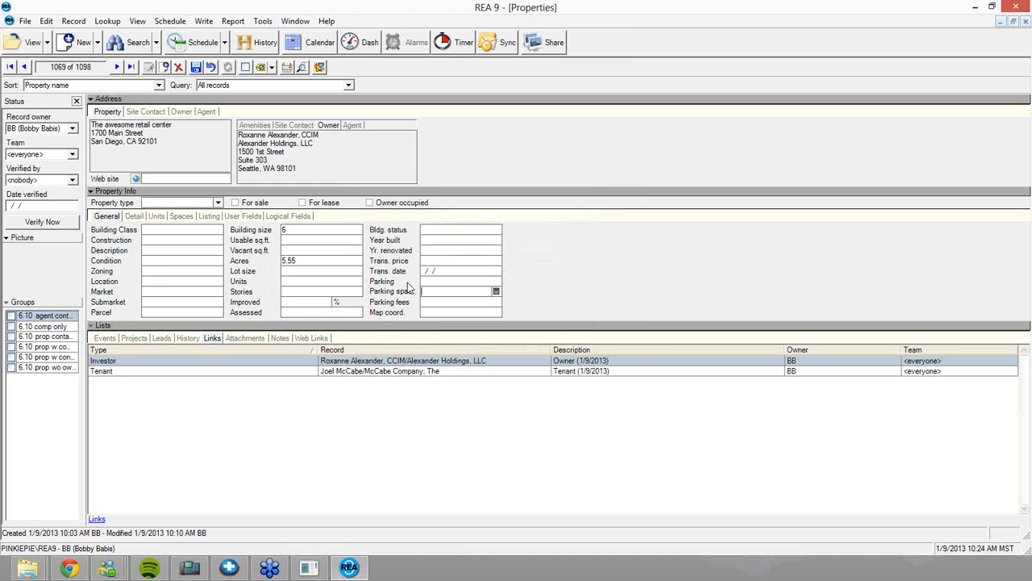
{"action": "left_click", "coordinate": [321, 203]}
{"action": "key", "text": "space"}
{"action": "left_click", "coordinate": [282, 218]}
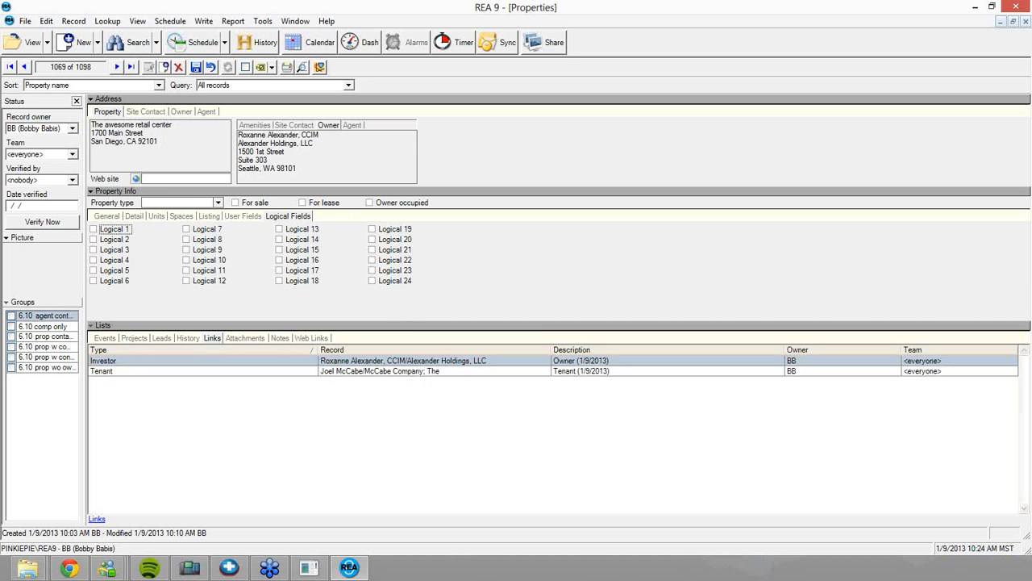
{"action": "key", "text": "alt+Tab"}
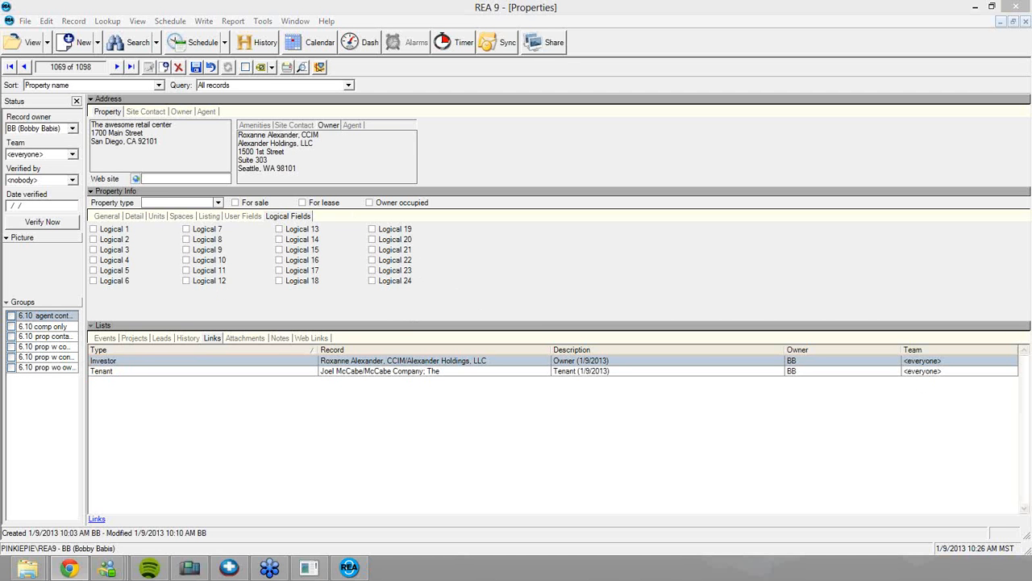
Launch the REA University webinars page in the browser from Help > Webinars
{"action": "left_click", "coordinate": [326, 21]}
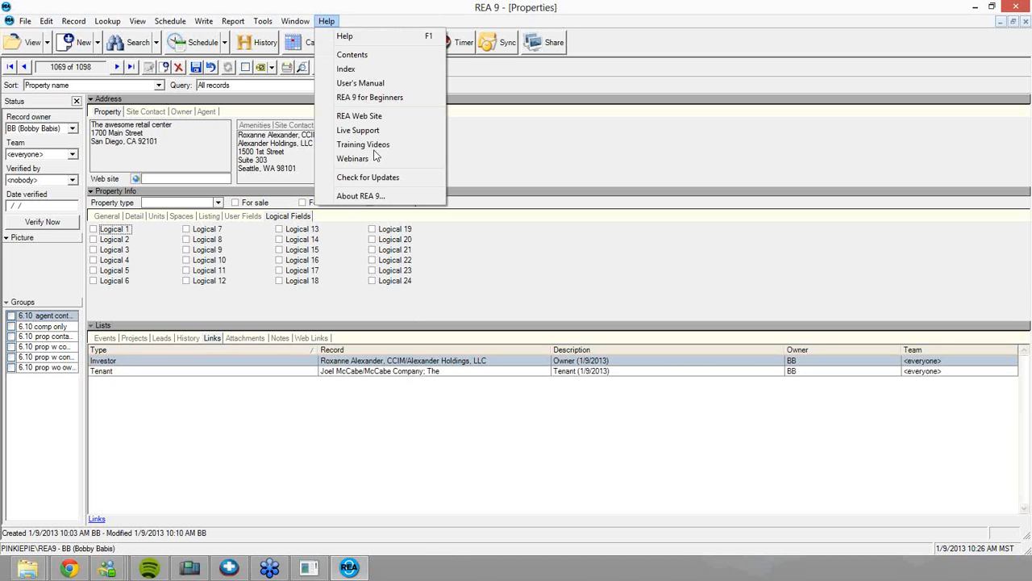
{"action": "left_click", "coordinate": [355, 158]}
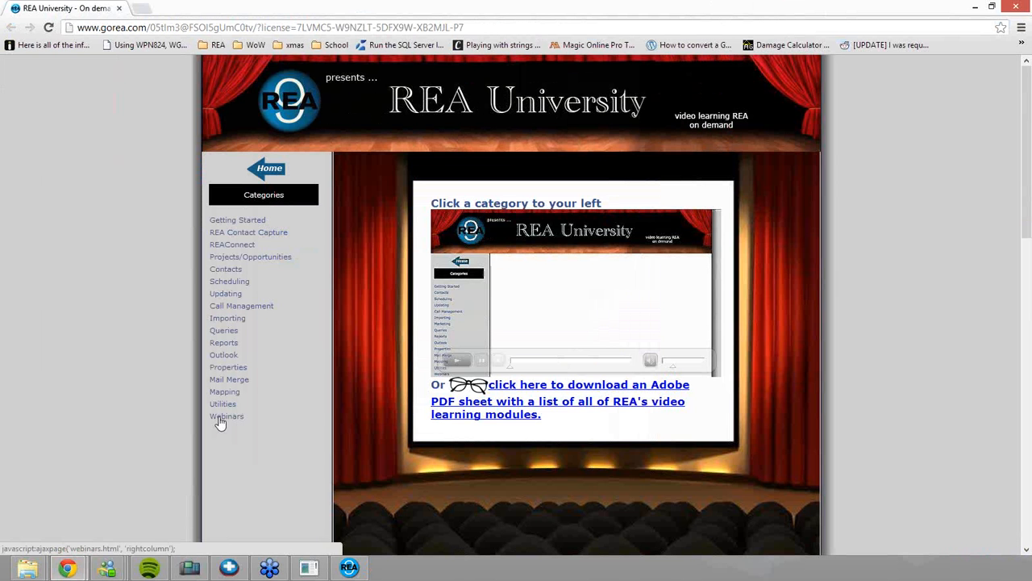
List the REA 9 Mini Series webinars, then un-maximize Chrome so REA 9 shows behind it
{"action": "left_click", "coordinate": [218, 418]}
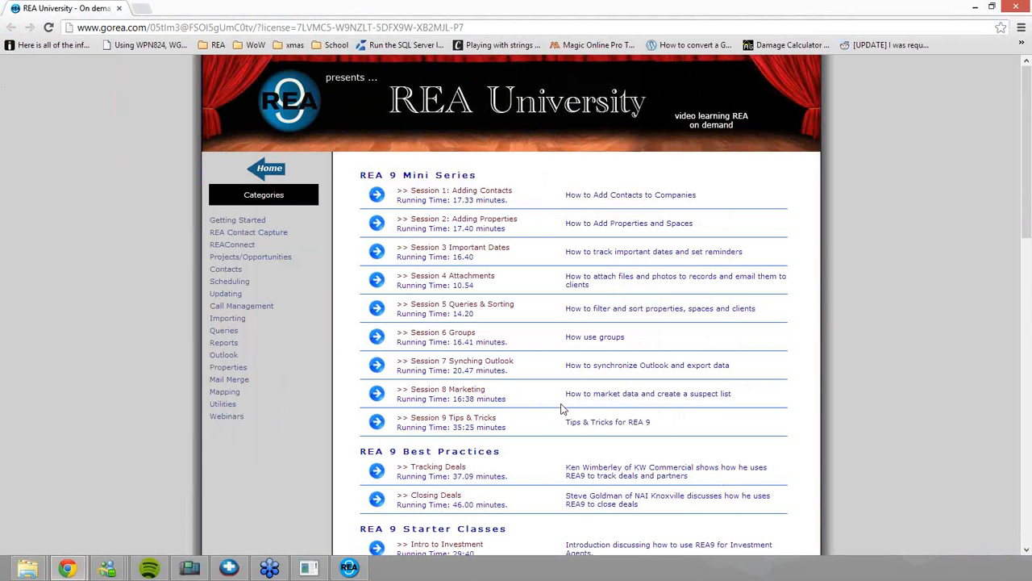
{"action": "left_click_drag", "start_coordinate": [614, 6], "coordinate": [784, 150]}
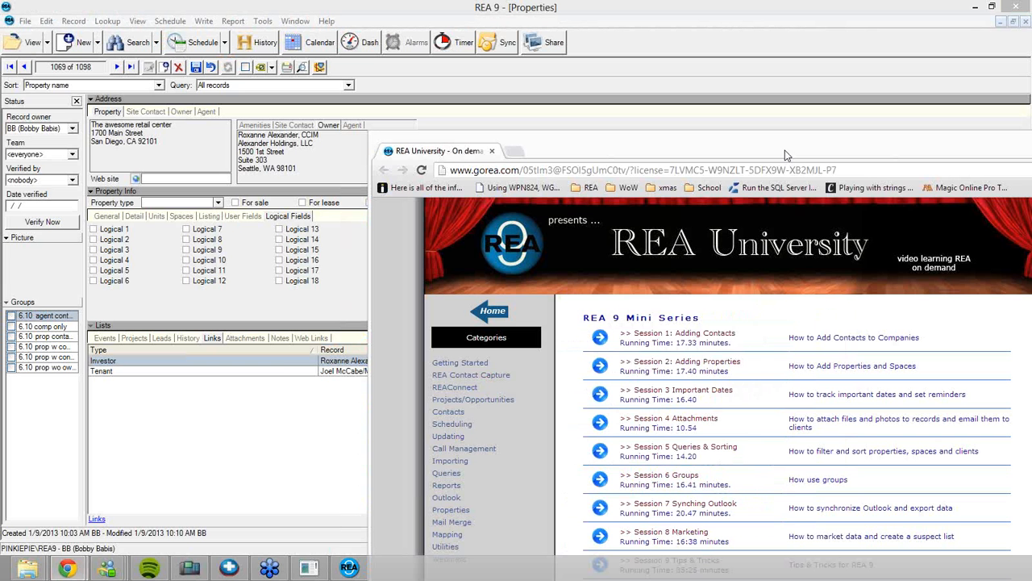